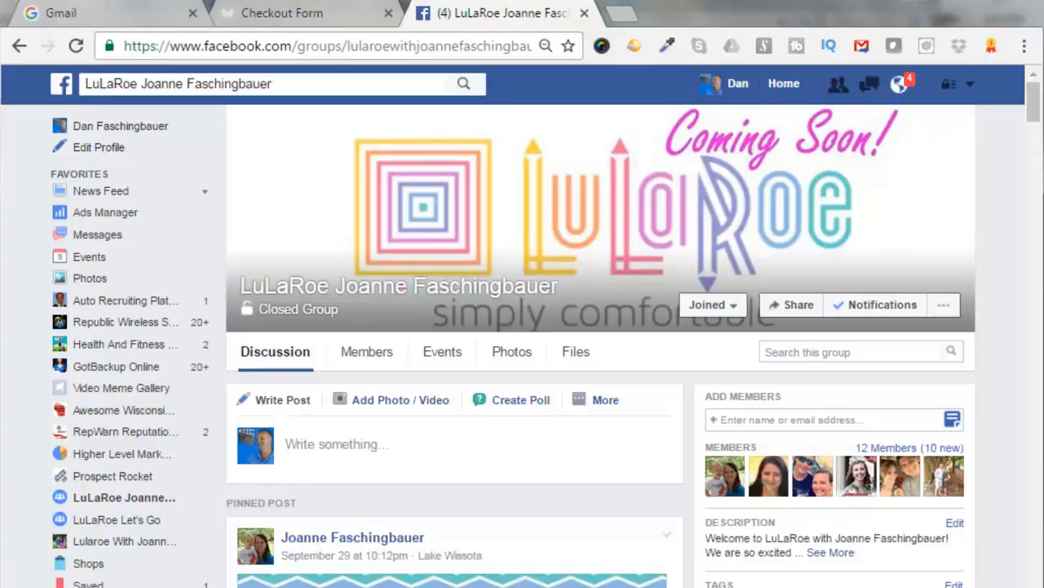
Sign in to the Gmail account by continuing past the e-mail address and pasting the account password
click(70, 14)
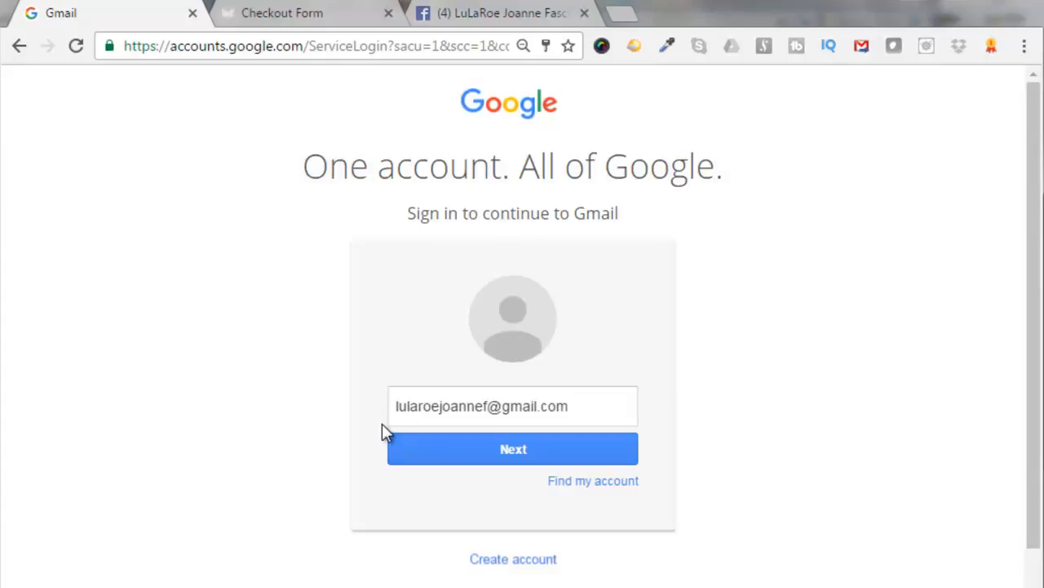
click(499, 453)
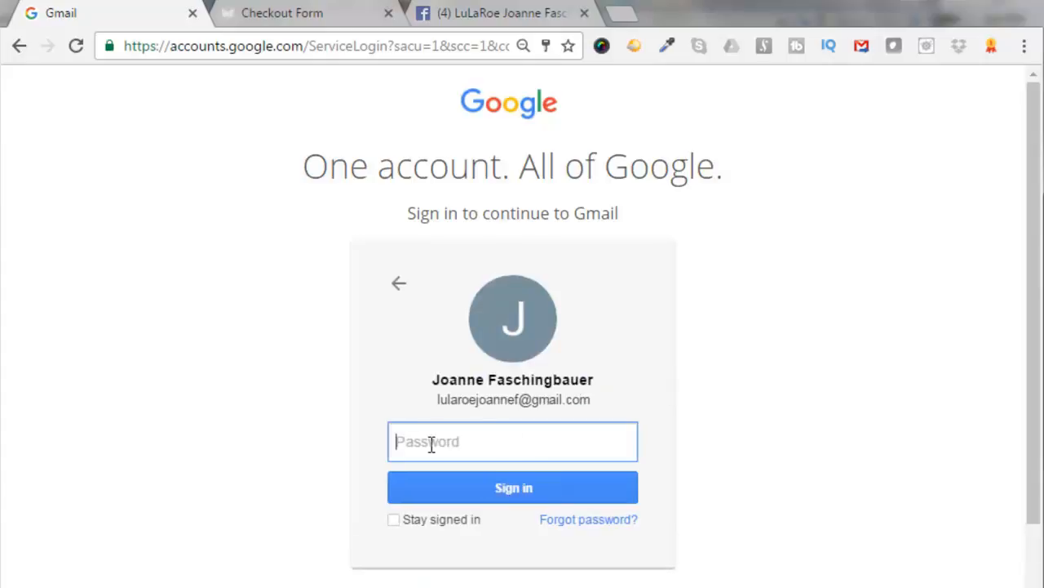
key(ctrl+v)
key(Return)
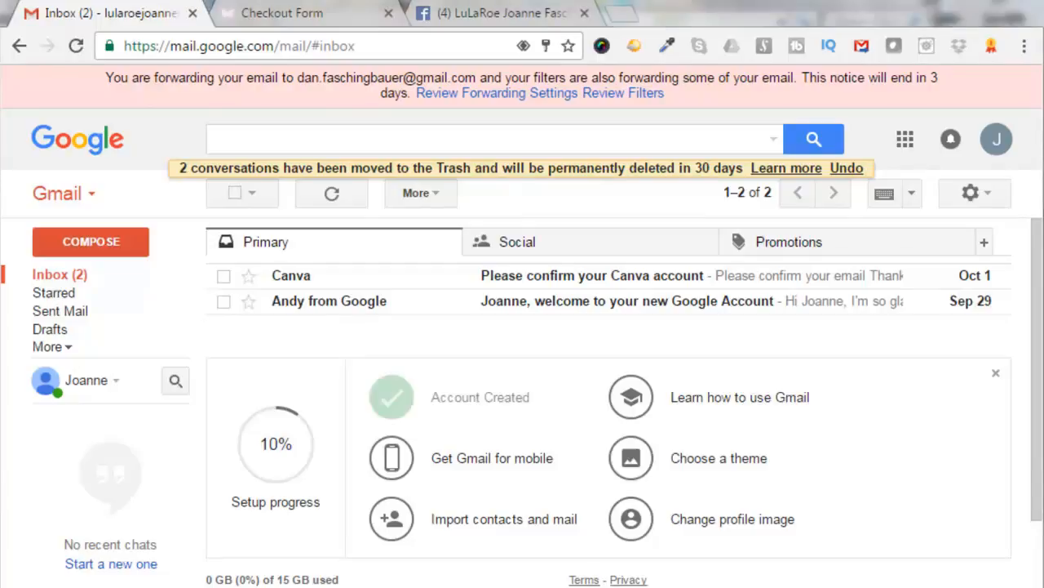
click(187, 46)
right_click(185, 45)
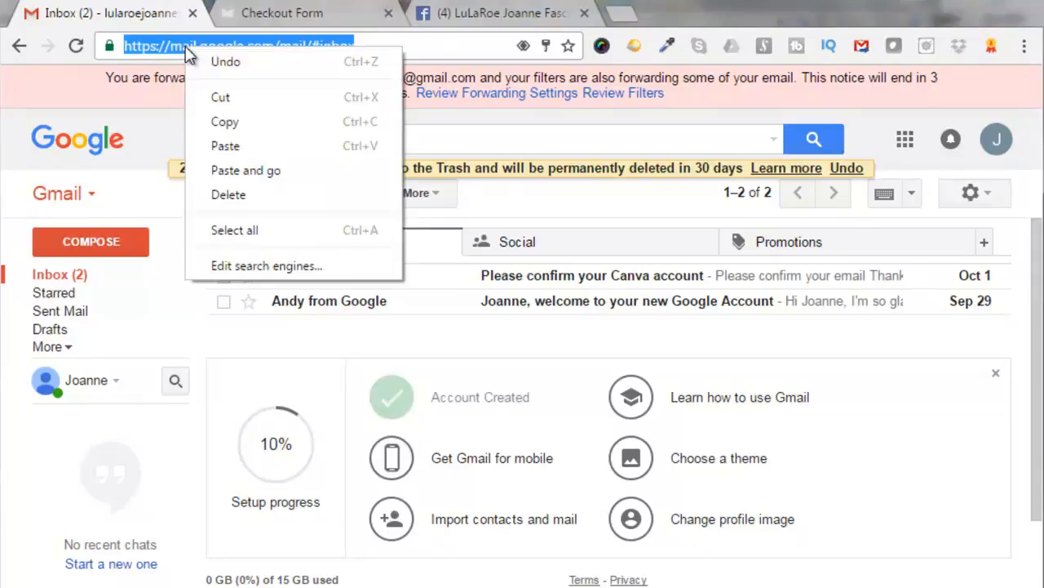
click(225, 149)
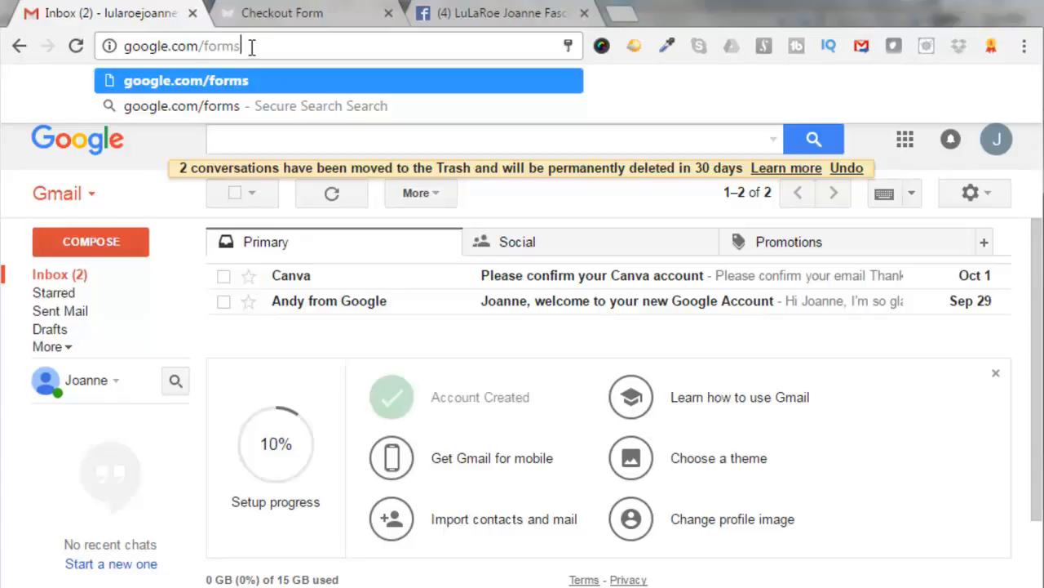
key(Return)
click(19, 46)
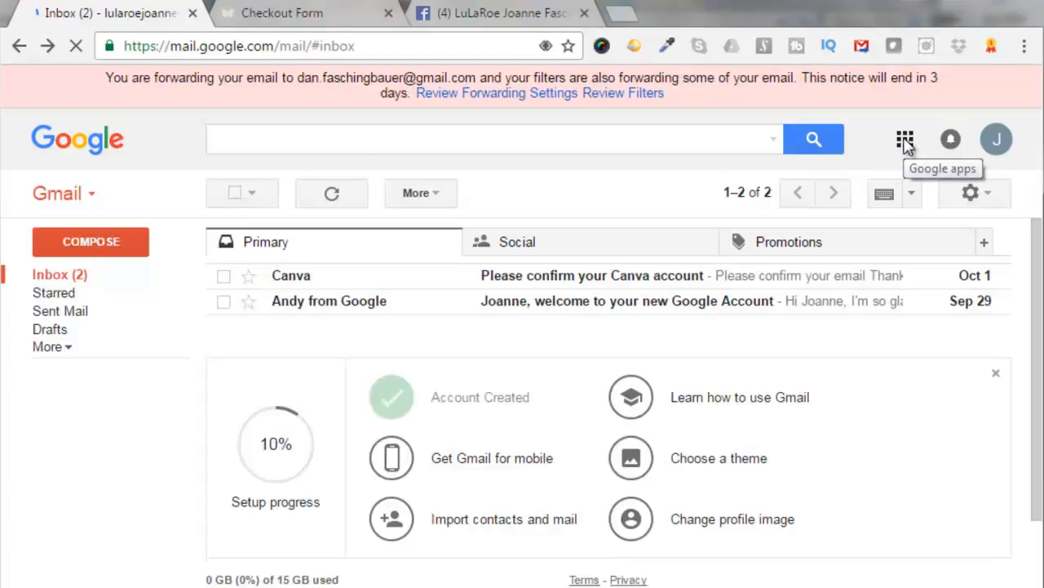
Open Google Docs in a new tab from the Google apps launcher
click(906, 140)
drag(967, 381, 975, 465)
click(824, 552)
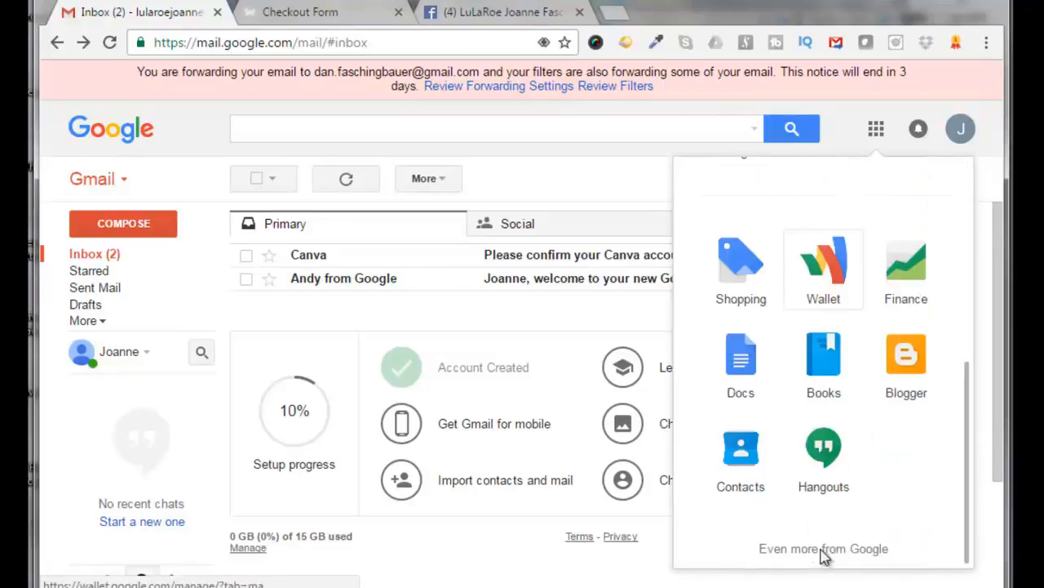
click(745, 371)
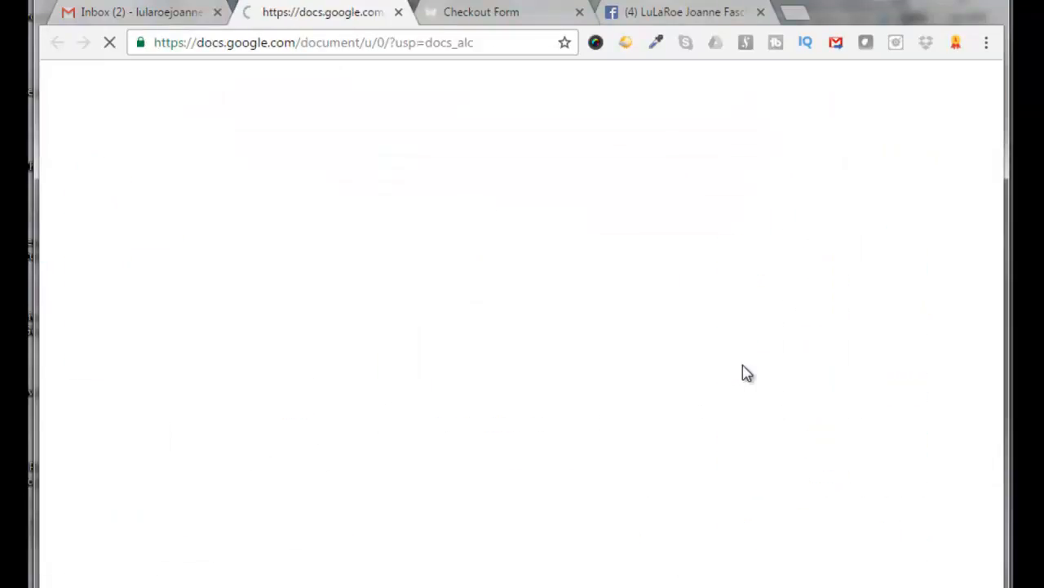
click(735, 138)
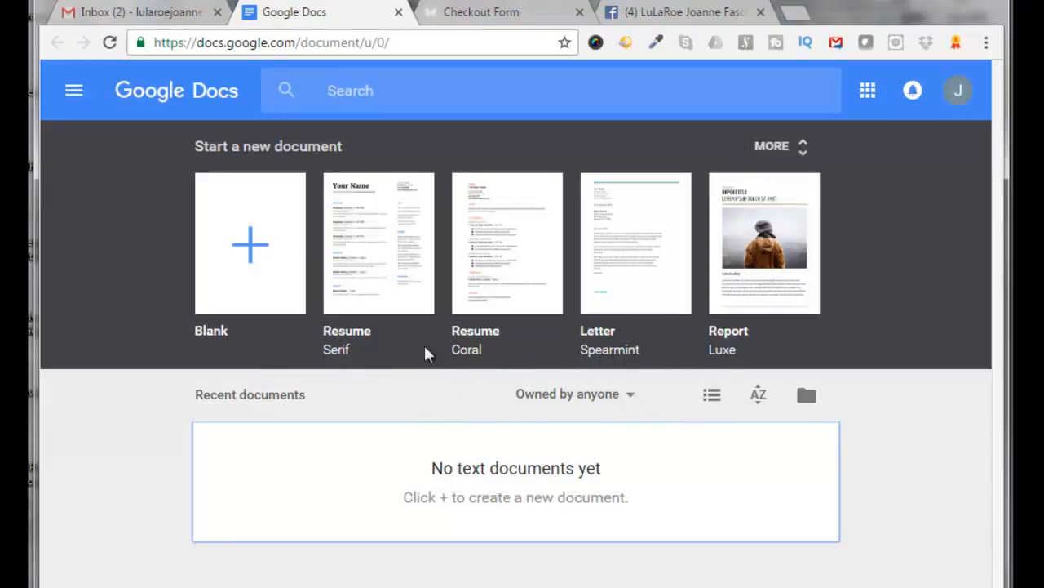
Navigate the Docs tab to google.com/forms to open Google Forms
click(179, 44)
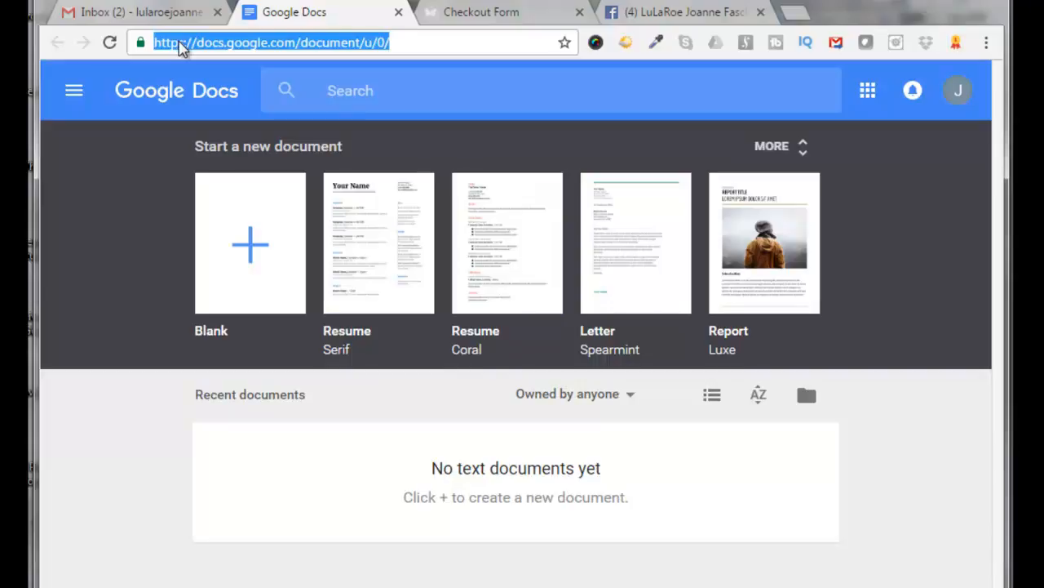
right_click(180, 44)
click(216, 133)
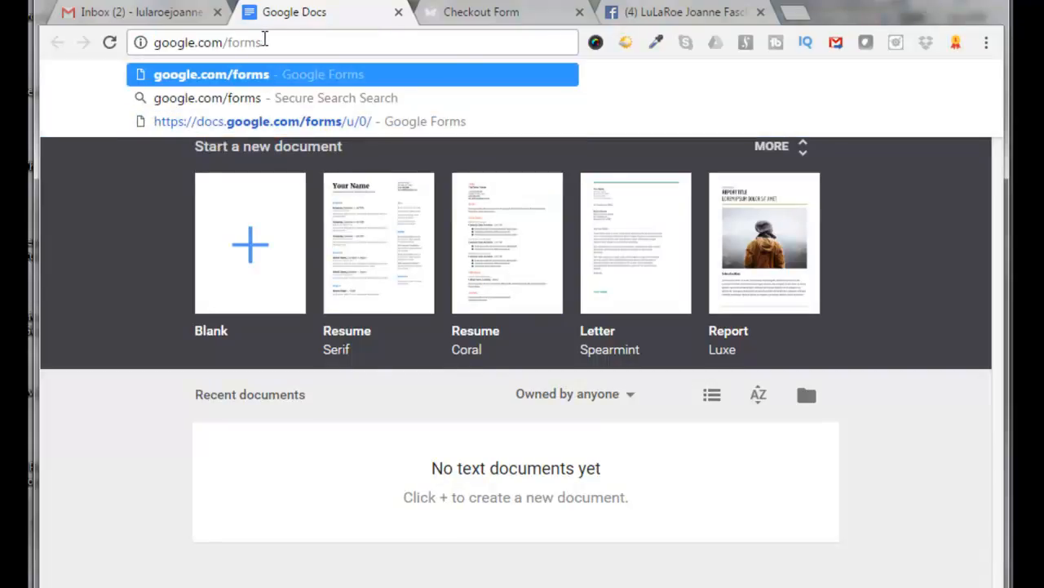
key(Return)
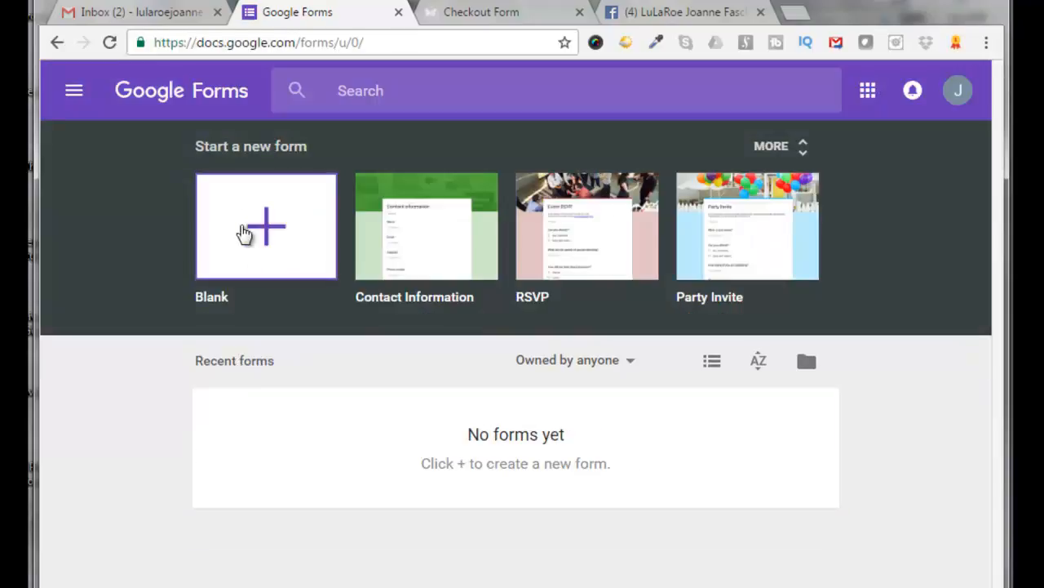
Start a new blank form and dismiss the tour offer
click(263, 232)
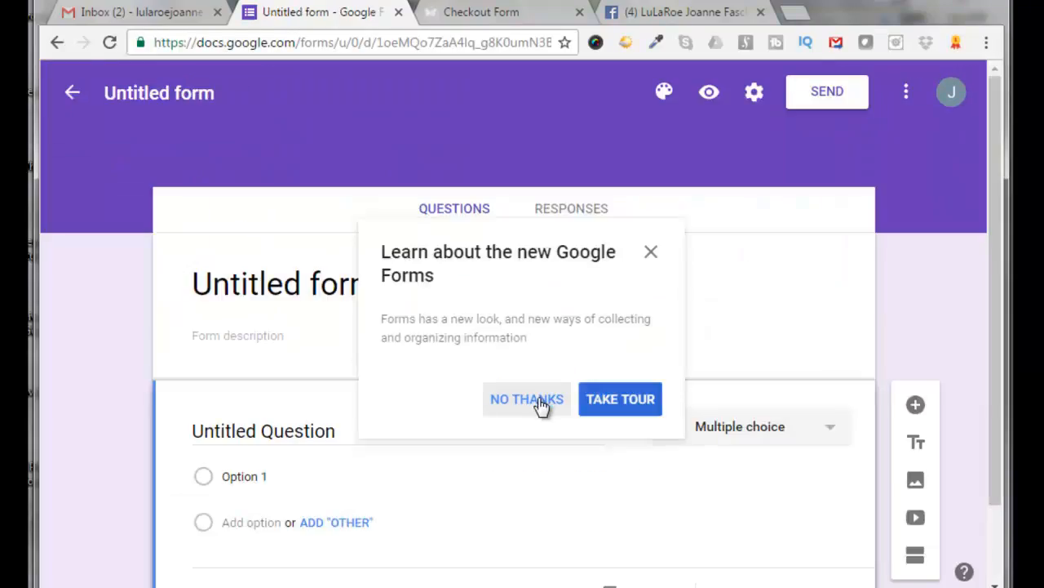
click(526, 399)
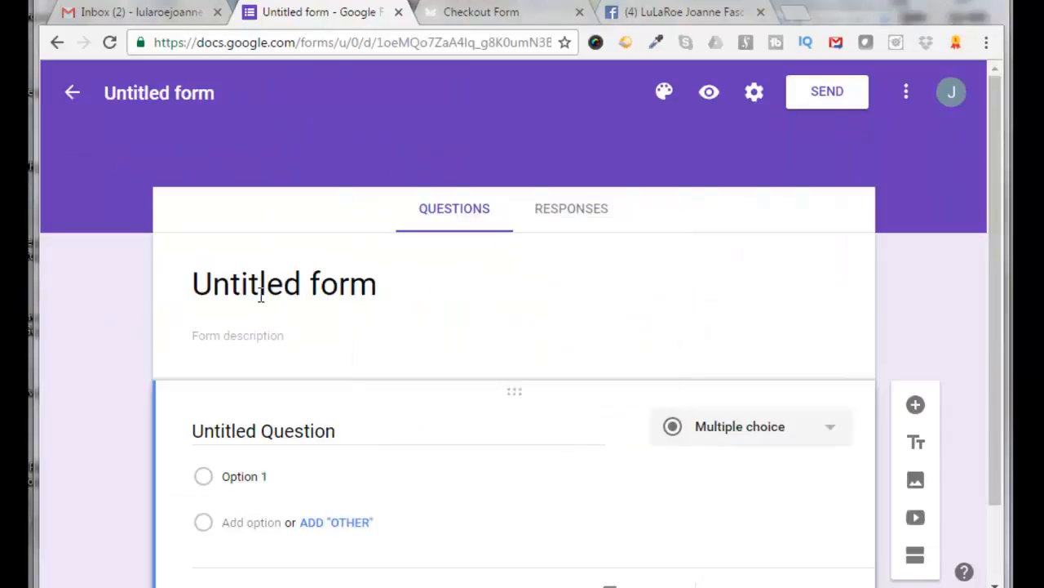
Replace the form title with the pasted text "Live Sale Checkout Form!! 10/04/16"
click(320, 284)
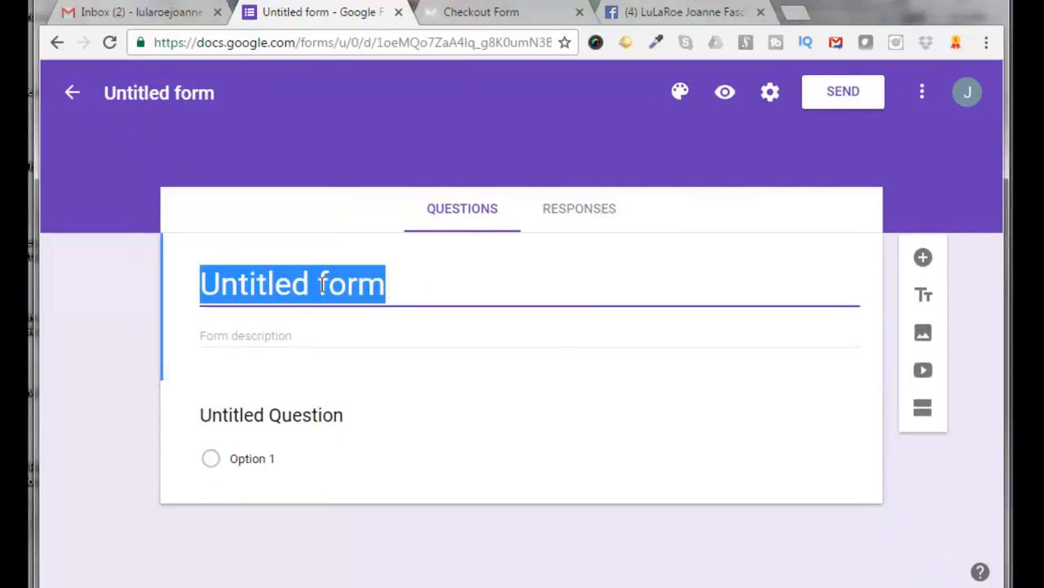
click(385, 284)
key(BackSpace)
key(BackSpace)
key(BackSpace)
key(BackSpace)
key(BackSpace)
key(BackSpace)
key(BackSpace)
key(BackSpace)
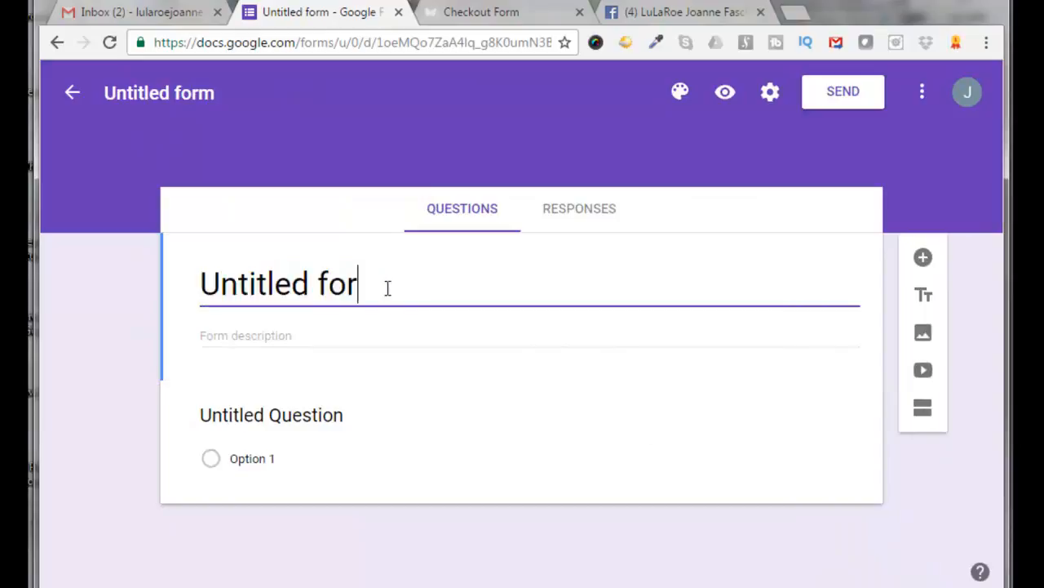
key(BackSpace)
key(BackSpace)
key(BackSpace)
key(BackSpace)
key(BackSpace)
text(Live Sale Checkout Form!! 10/04/16)
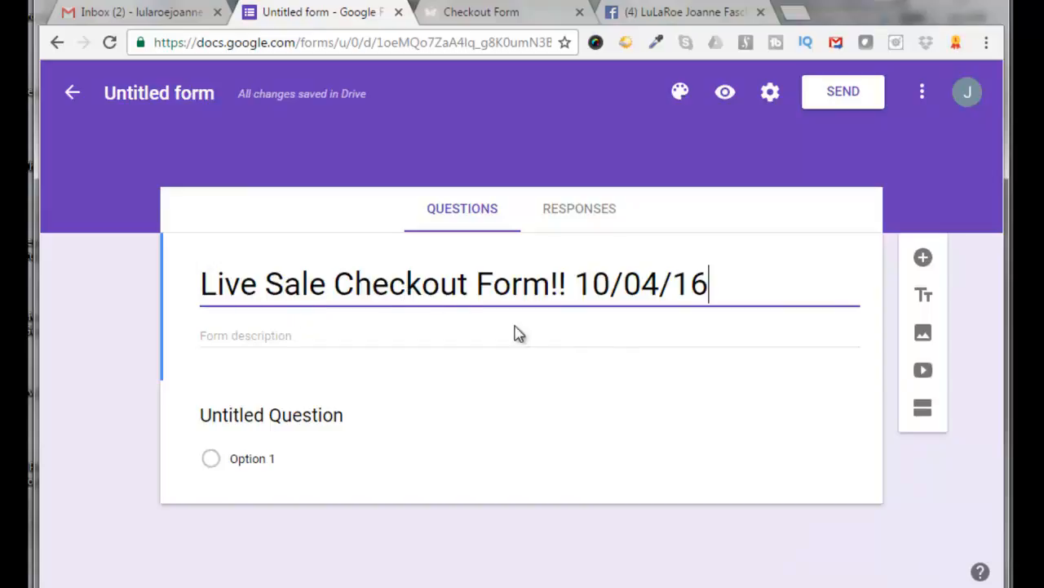
Paste the form description asking buyers to fill the form once, check spam for invoices, and pay within 24 hours
click(78, 366)
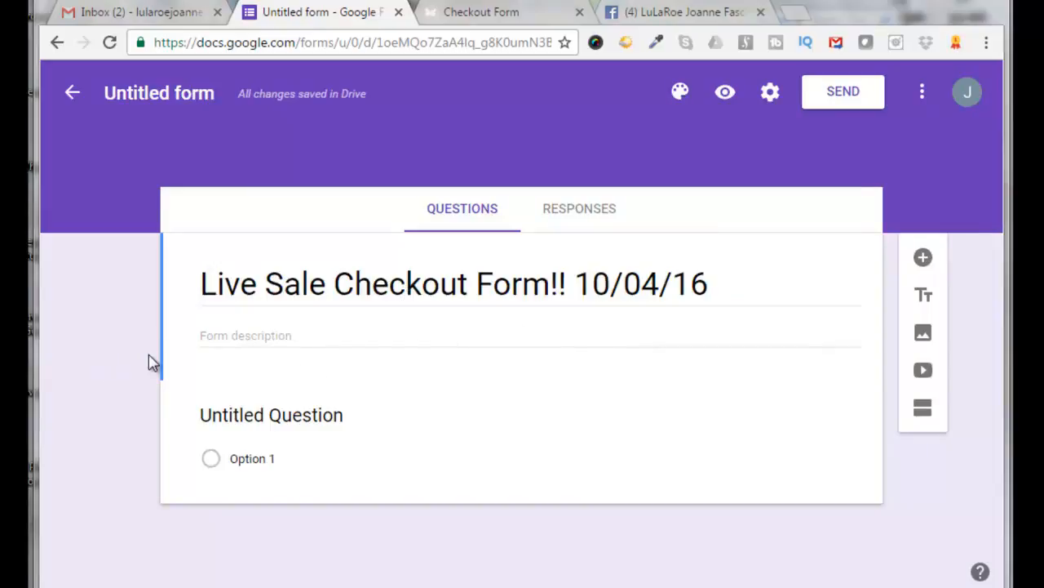
click(208, 335)
text(Please only fill this form out ONCE (as soon as you are DONE shopping) and check your spam folder for your invoice. You will need to pay within 24 hours or items will be put back. Thank You.)
double_click(251, 337)
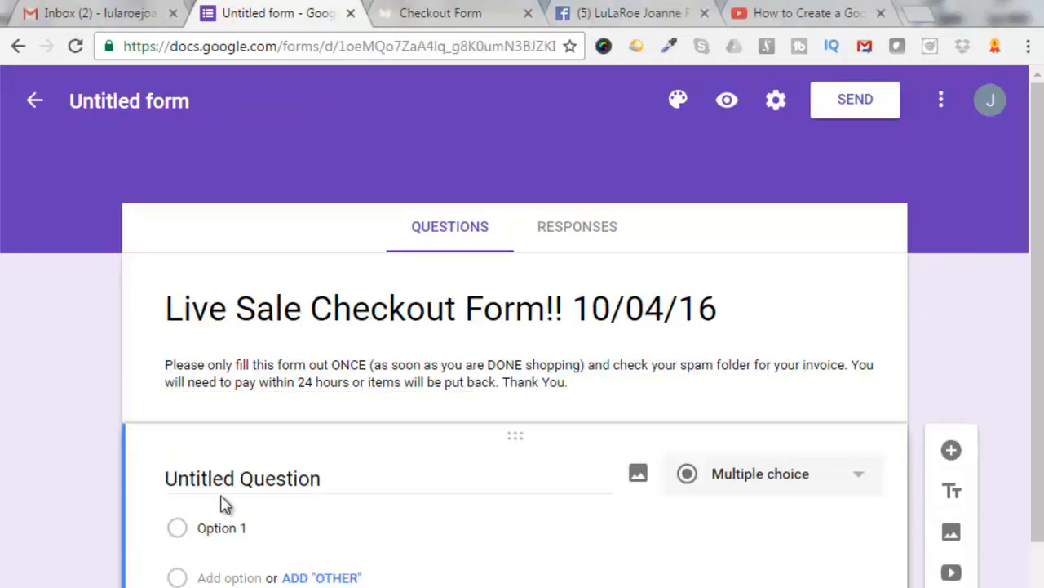
Replace the first question's title with "FACEBOOK NAME (IMPORTANT - Has to be FACEBOOK NAME)*"
click(332, 479)
click(329, 479)
key(BackSpace)
key(BackSpace)
key(BackSpace)
key(BackSpace)
key(BackSpace)
key(BackSpace)
key(BackSpace)
key(BackSpace)
key(BackSpace)
key(BackSpace)
key(BackSpace)
key(BackSpace)
key(BackSpace)
key(BackSpace)
key(BackSpace)
key(BackSpace)
key(BackSpace)
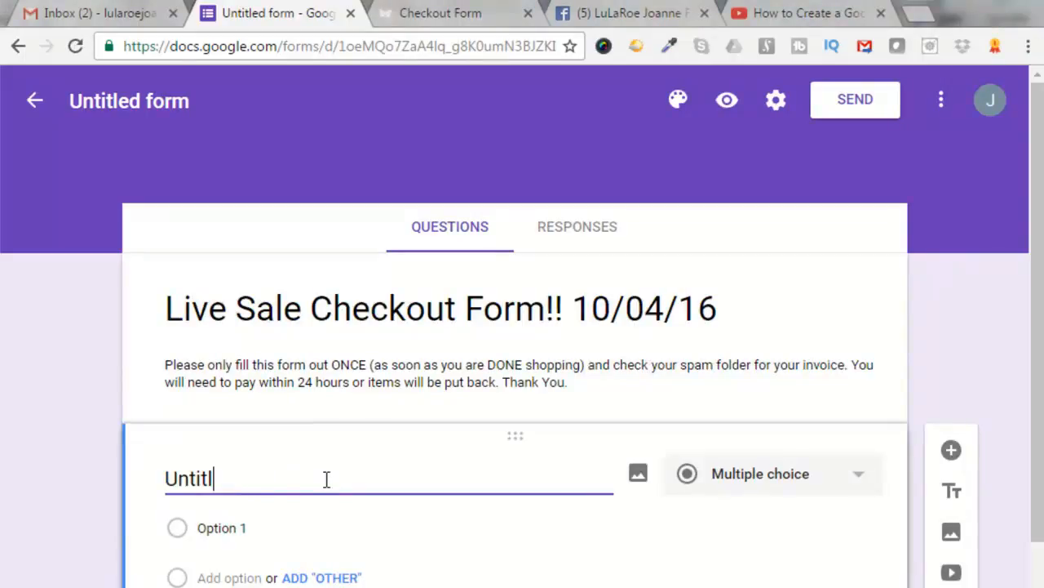
text(FACEBOOK NAME (IMPORTANT - Has to be FACEBOOK NAME)*)
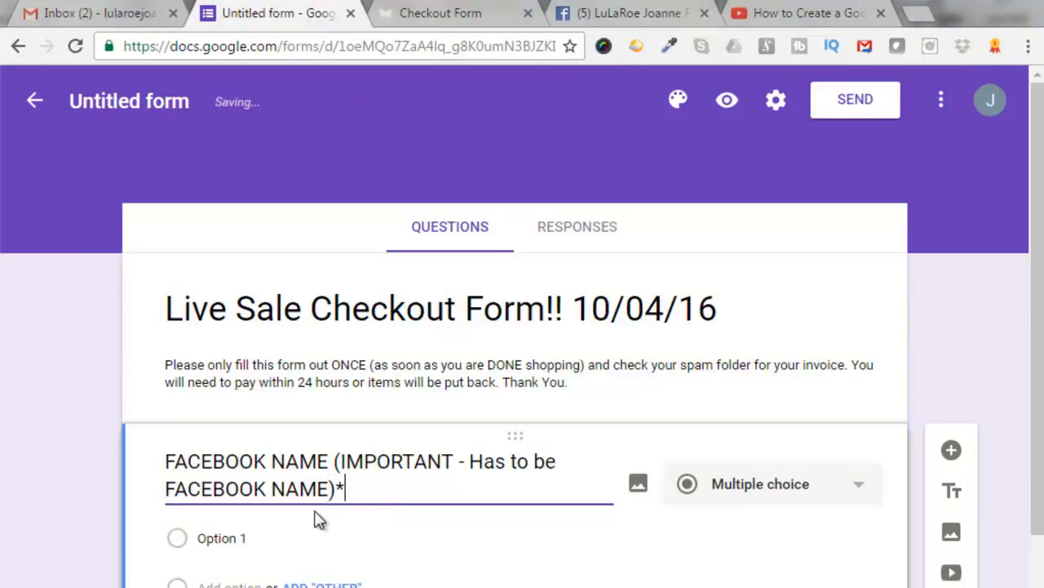
Change the first question's type to Short answer and make it required
click(85, 551)
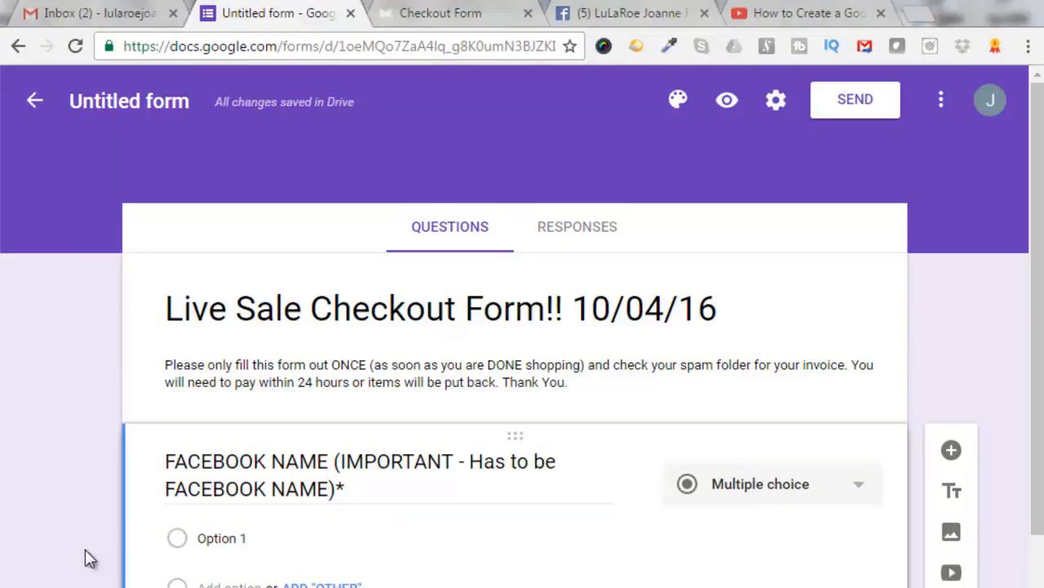
click(858, 494)
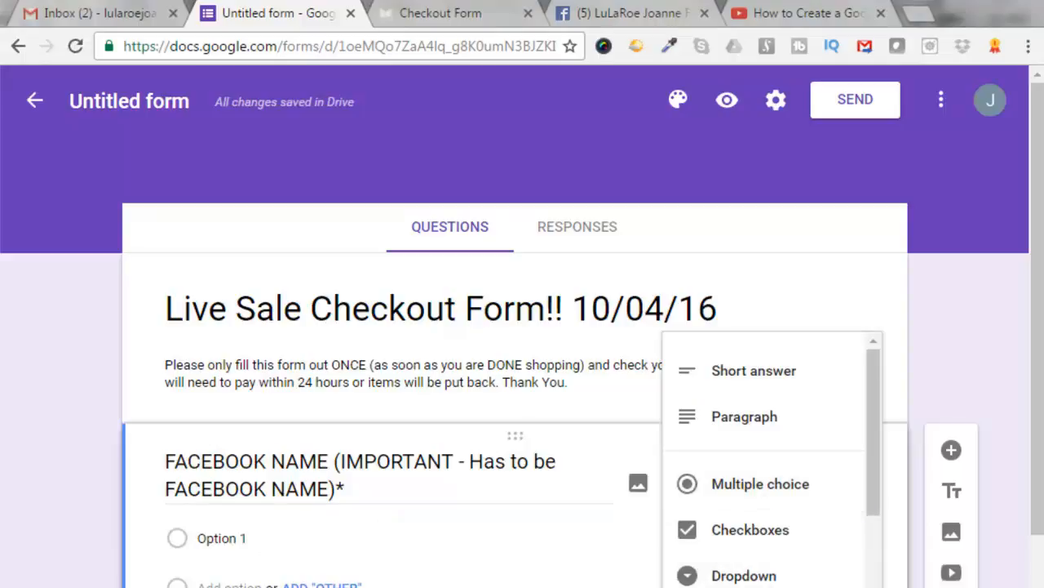
click(744, 371)
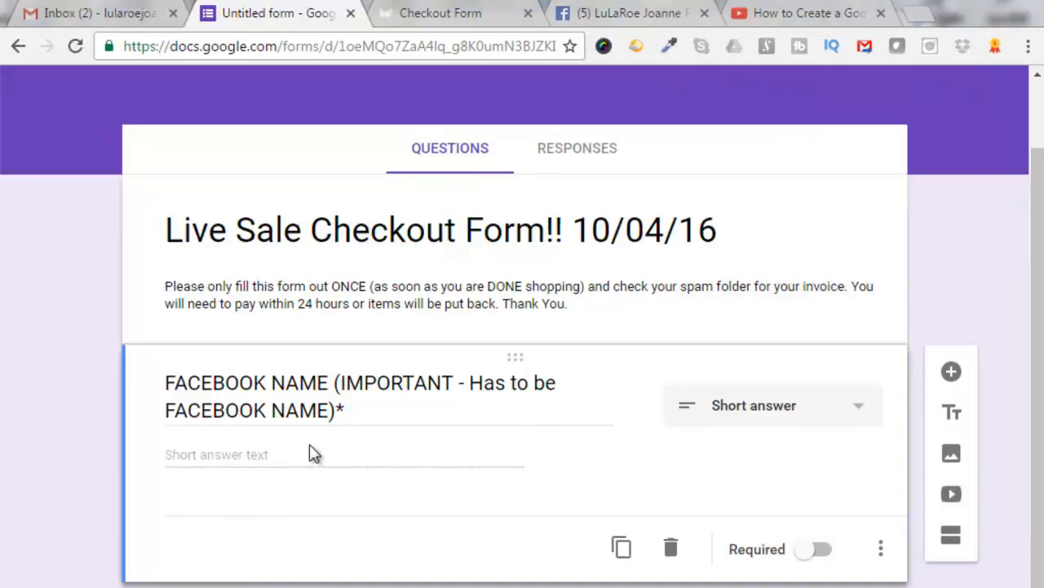
click(820, 551)
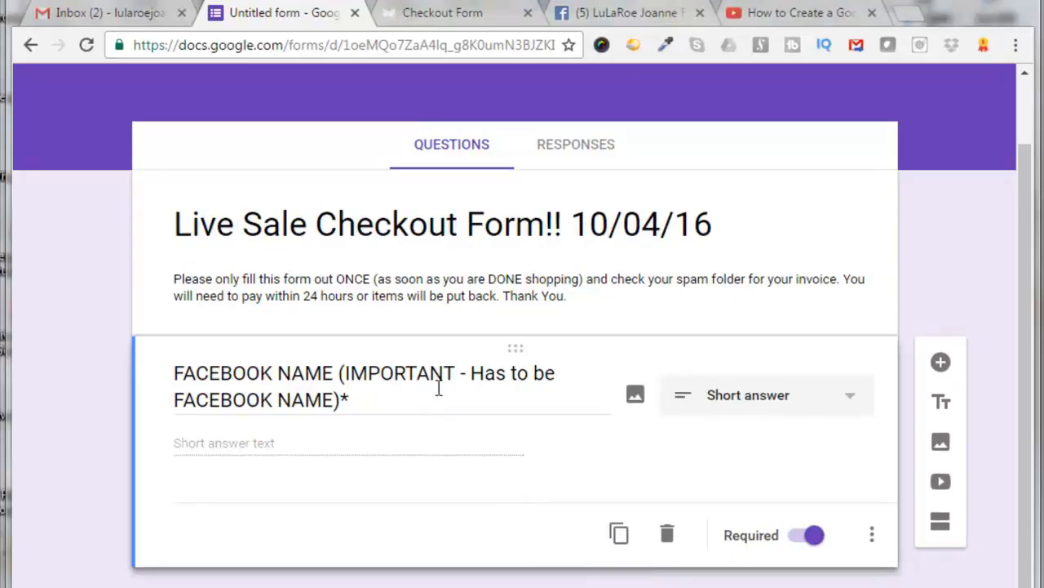
Duplicate the first question and retitle the copy "Email Address"
click(620, 535)
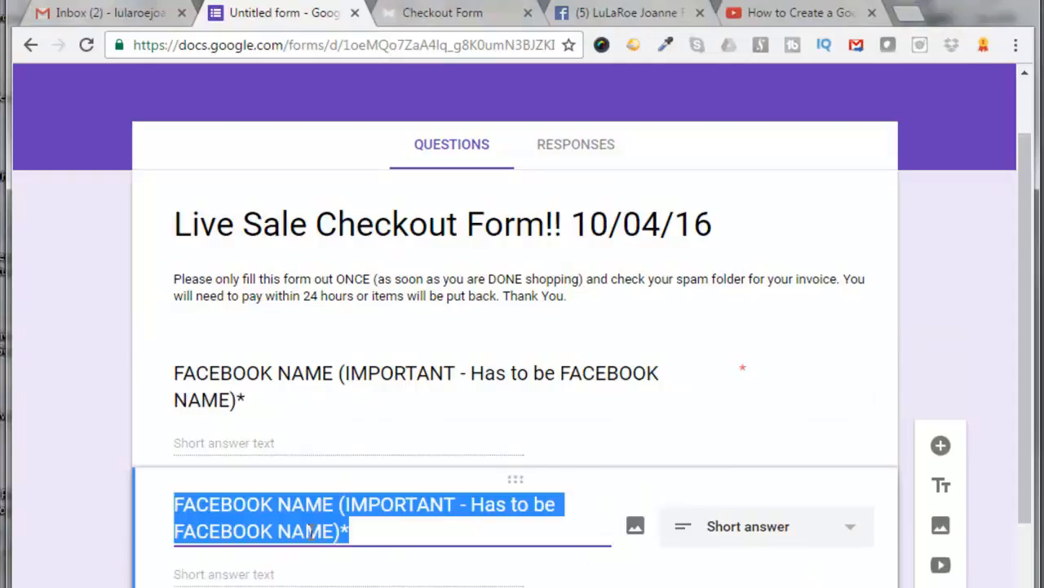
text(Email Address)
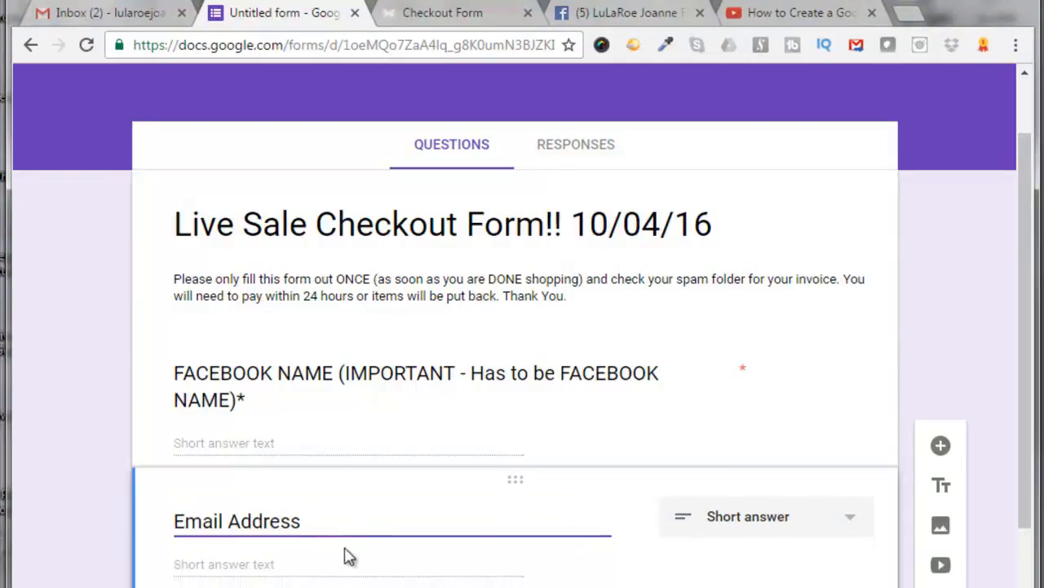
scroll(620, 522, down, 2)
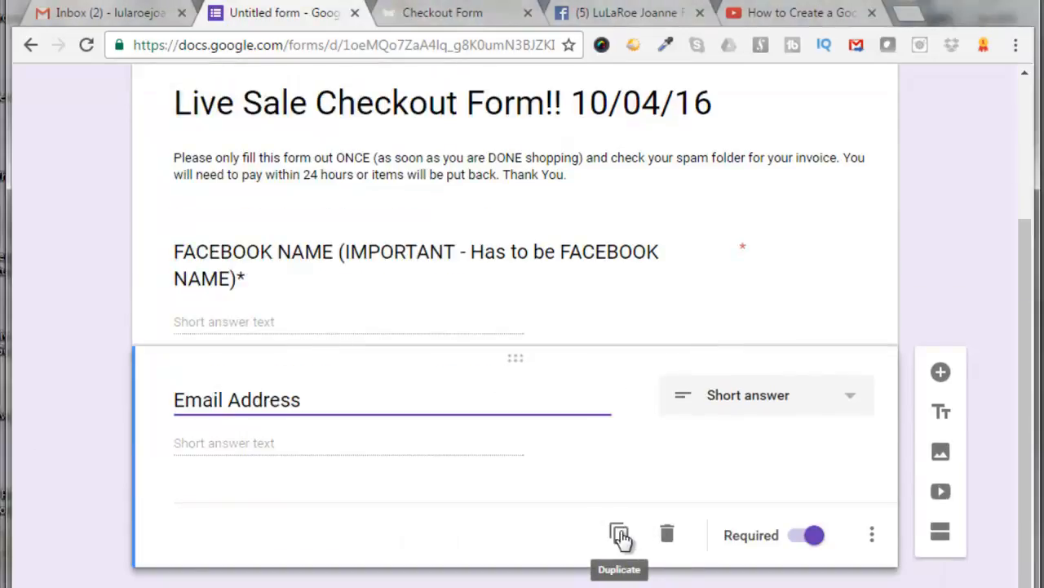
Duplicate the Email Address question and retitle the copy "Item # you Claimed"
click(620, 534)
double_click(200, 504)
click(200, 504)
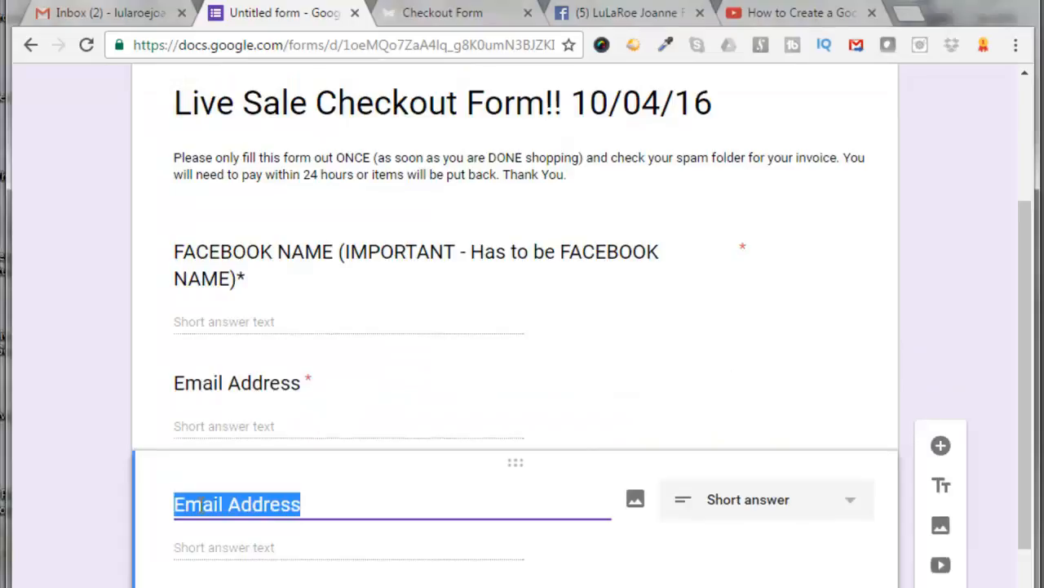
text(Item # you Claimed)
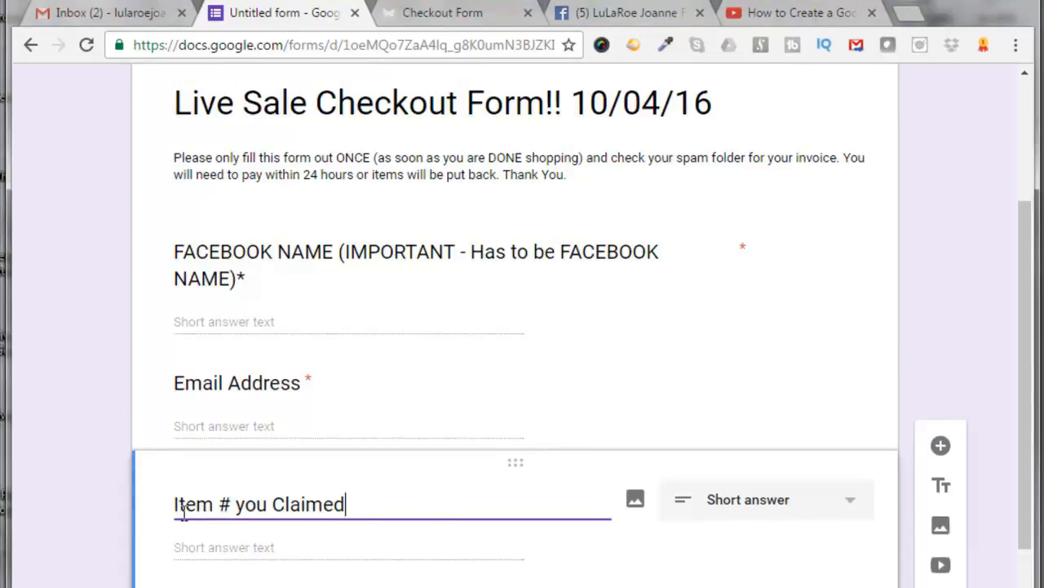
Duplicate the item question and retitle the copy "DETAILED Description of what you are purchasing (Size, Style and Color or Design of each item)"
drag(1029, 490, 1041, 572)
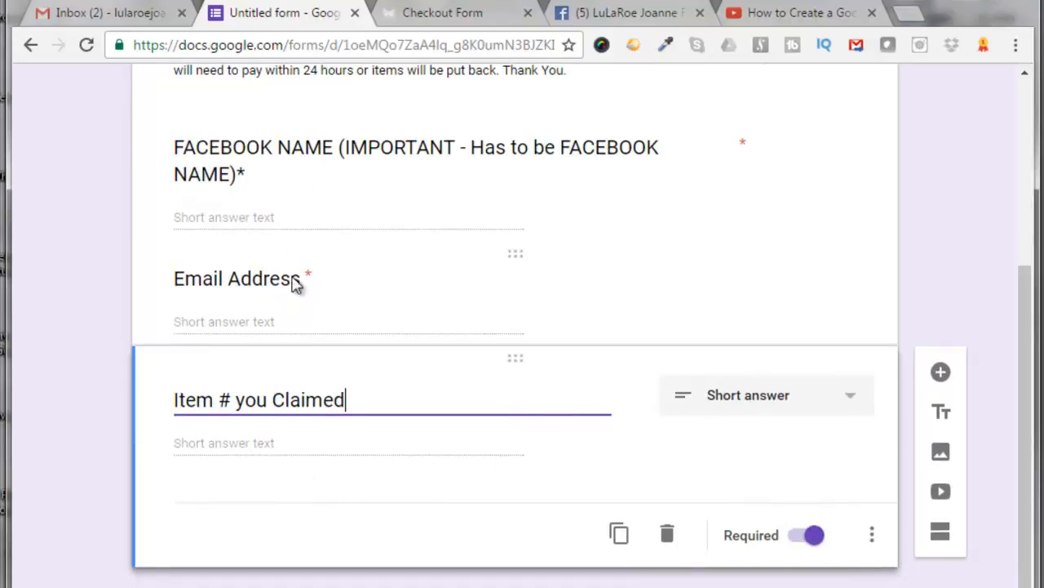
click(619, 535)
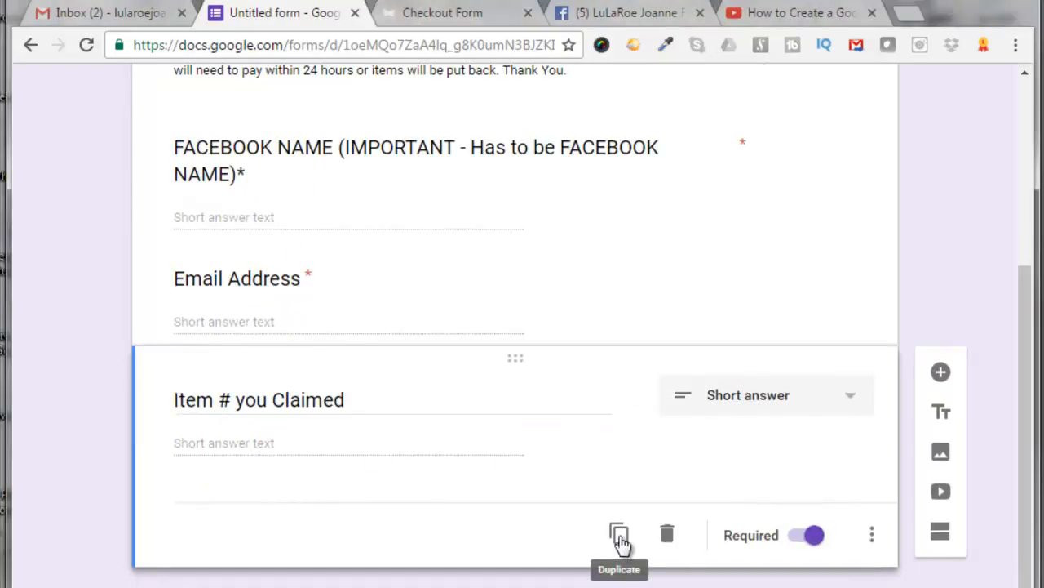
triple_click(275, 505)
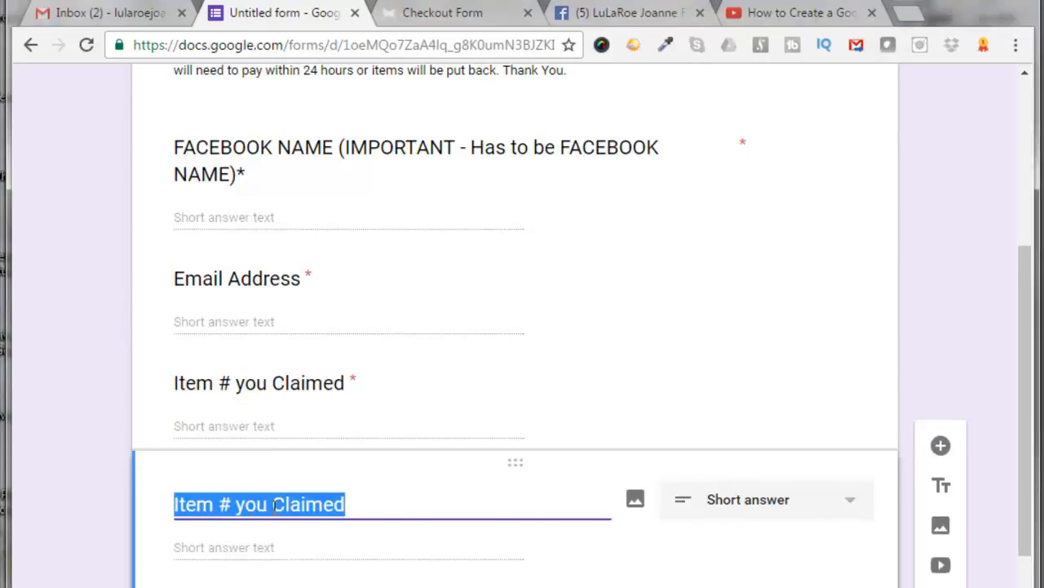
text(DETAILED Description of what you are purchasing (Size, Style and Color or  Design of each item))
click(187, 484)
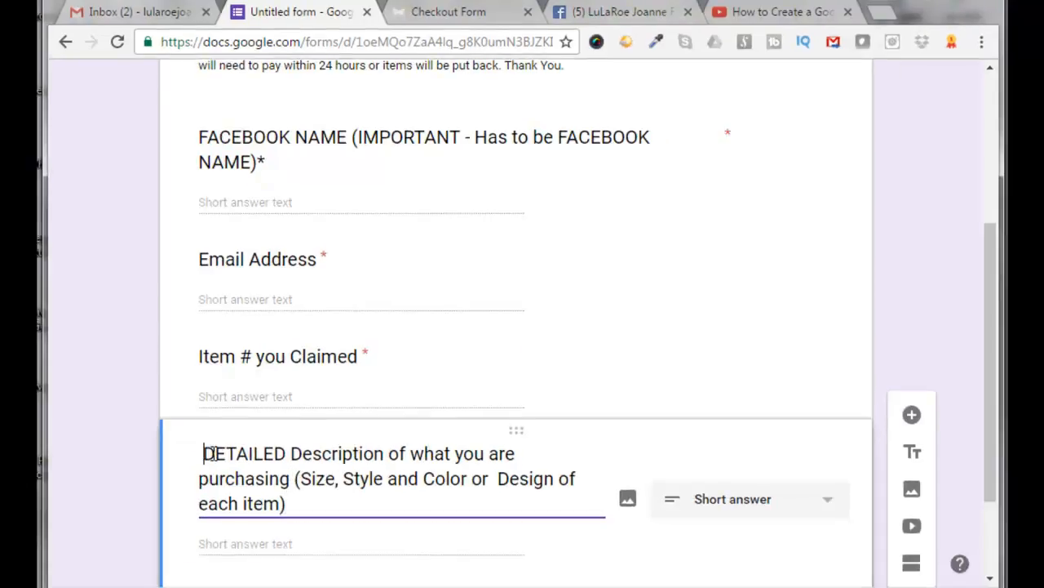
key(BackSpace)
Duplicate the DETAILED Description question and retitle the copy "Street Address (Shipping Address)"
scroll(408, 481, down, 2)
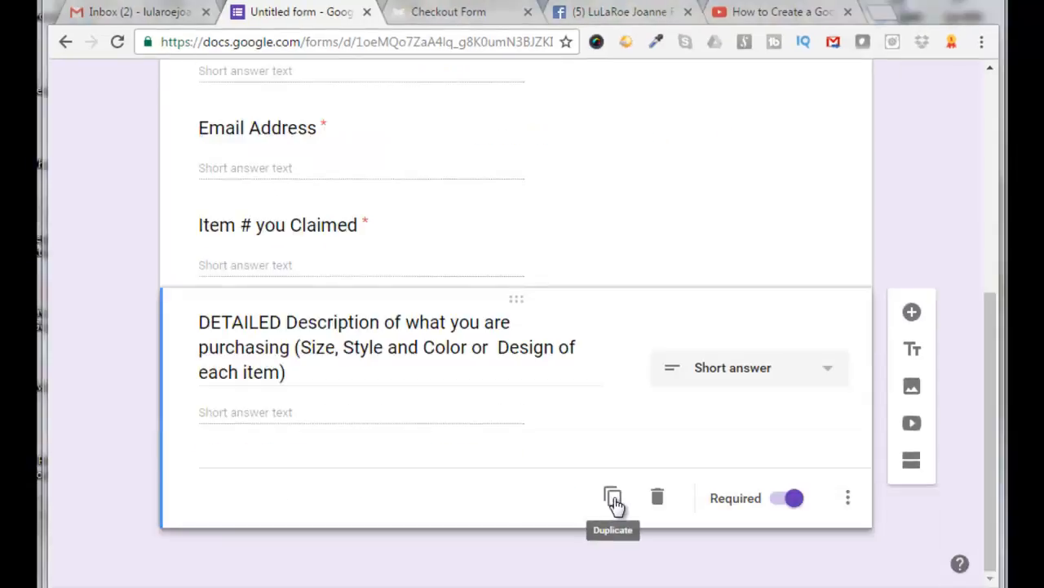
click(614, 503)
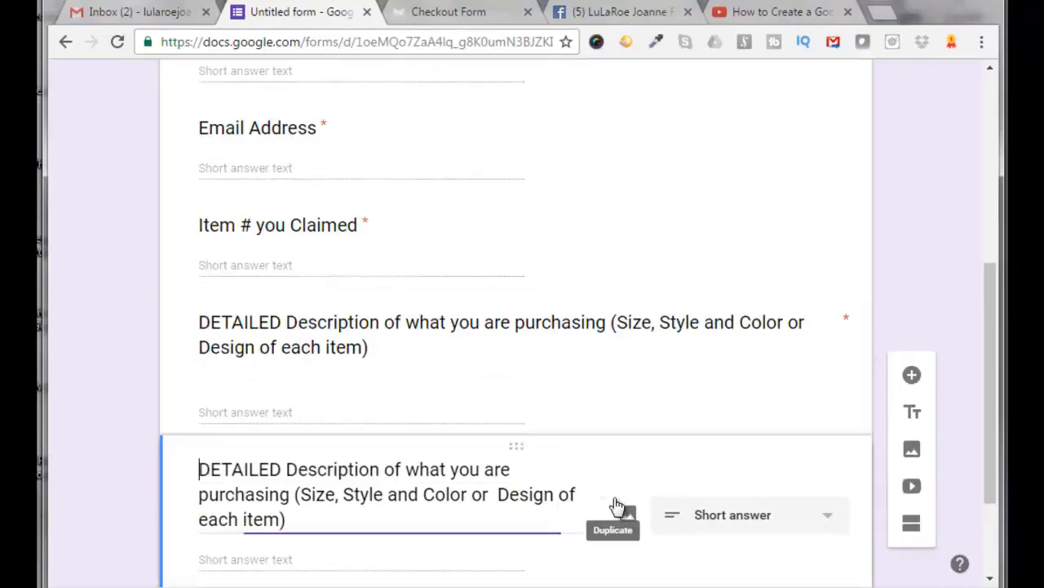
triple_click(267, 495)
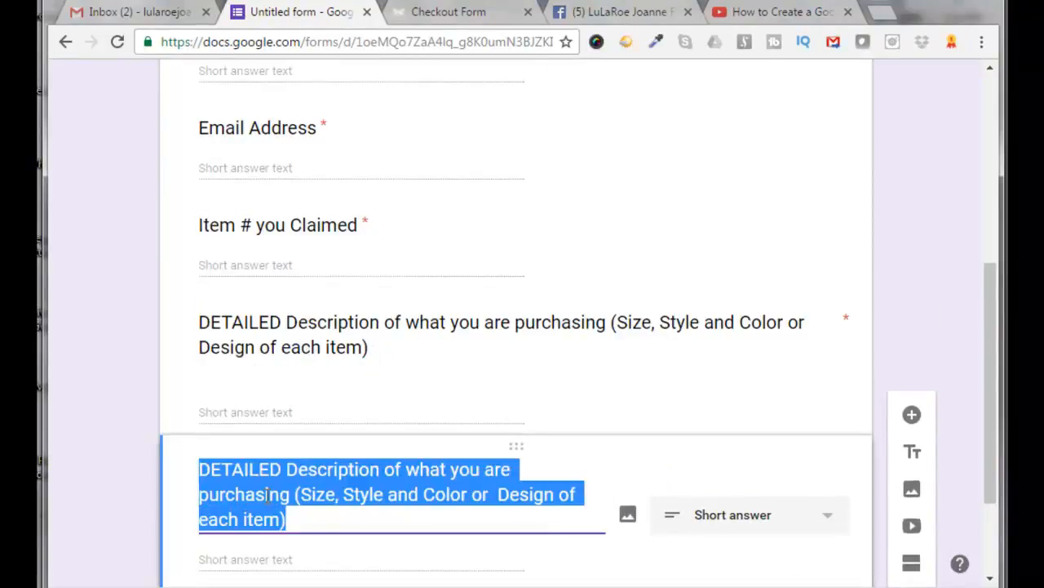
text(Street Address (Shipping Address))
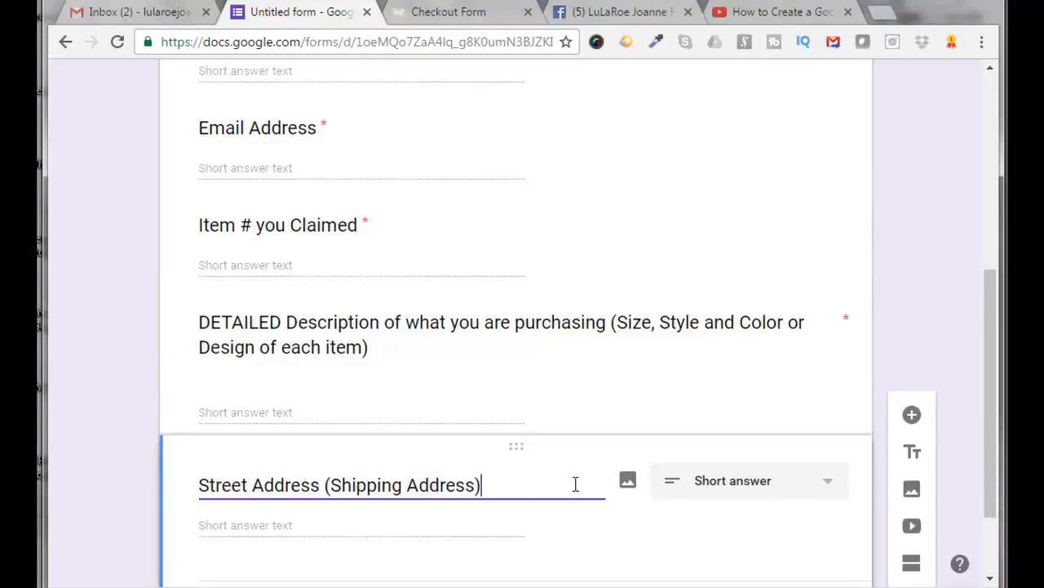
Duplicate the Street Address question and retitle the copy "City"
scroll(571, 440, down, 1)
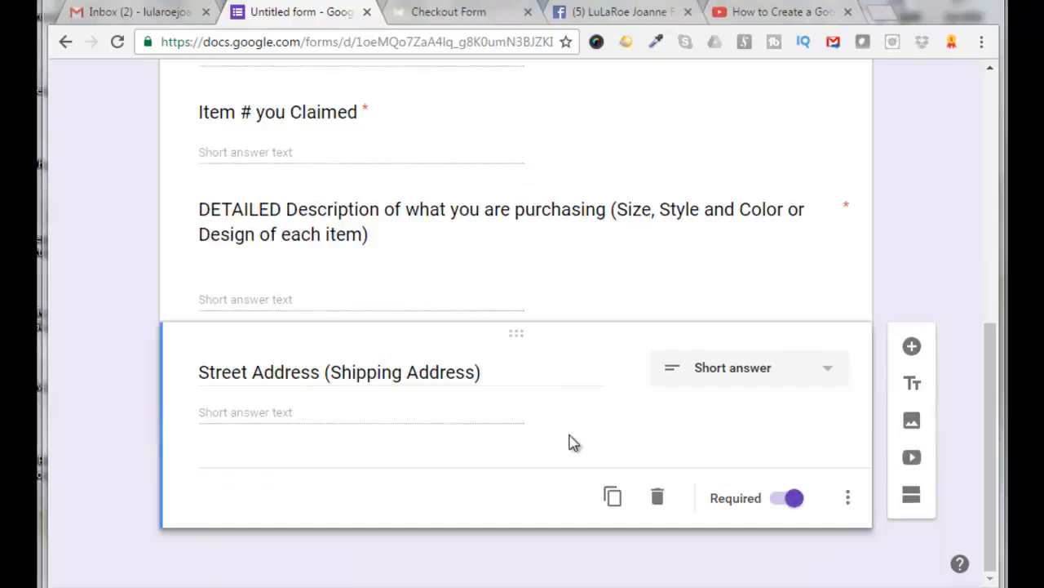
click(612, 499)
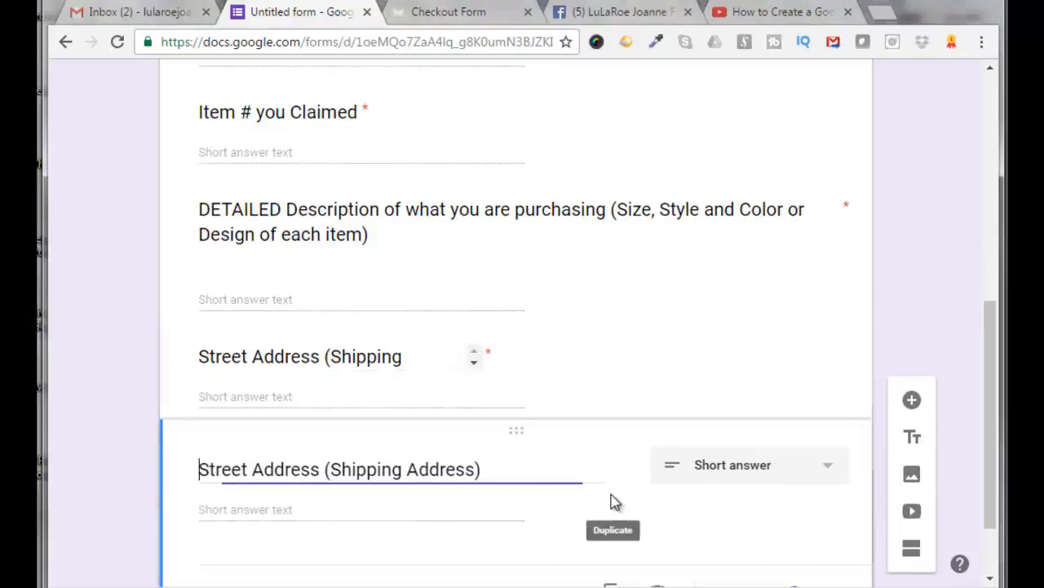
triple_click(289, 469)
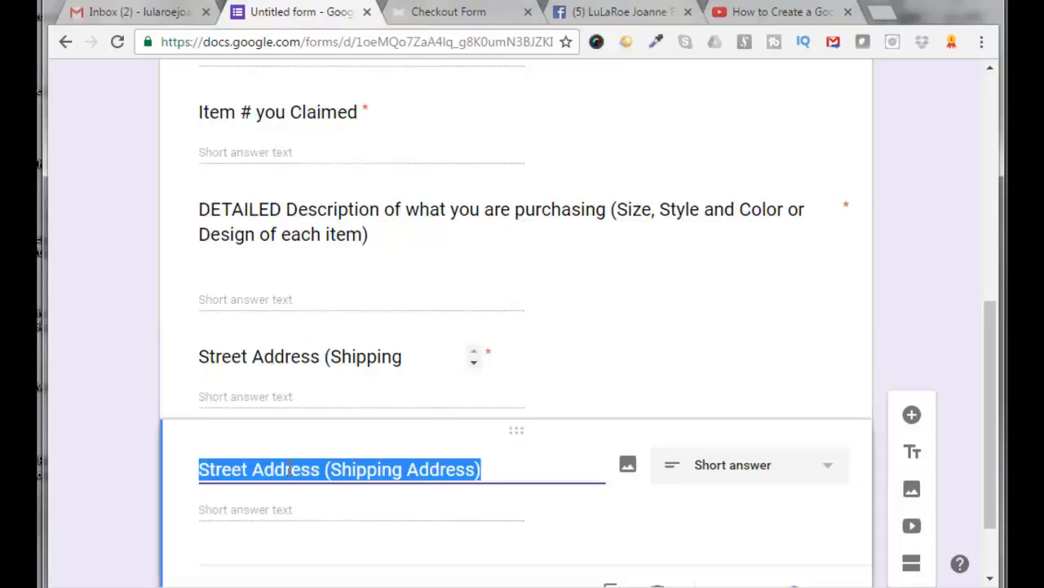
text(City)
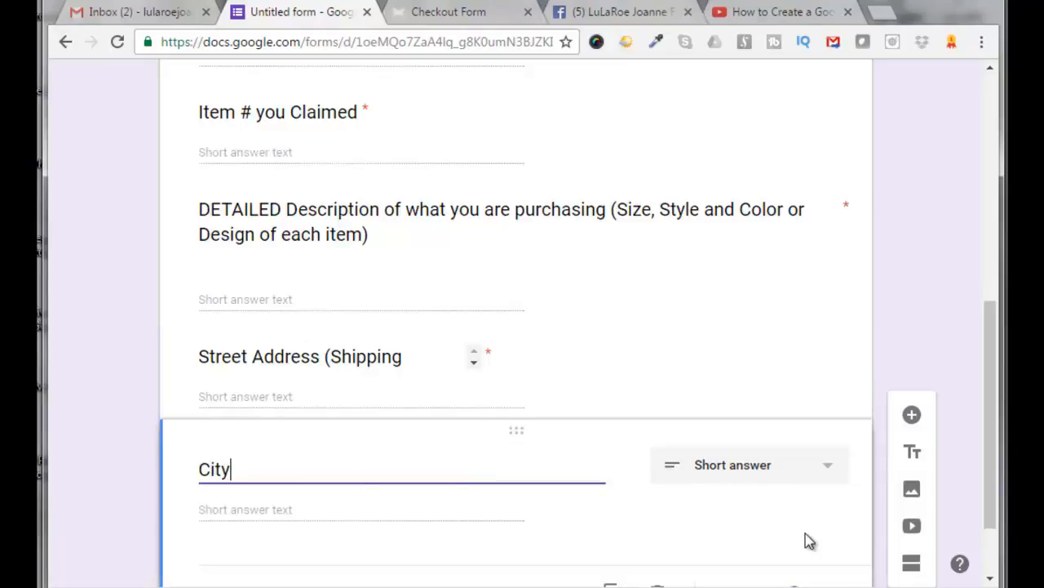
Duplicate the City question and retitle the copy "(WRITE THIS IN ALL CAPS PLEASE) - State"
scroll(808, 542, down, 2)
click(613, 499)
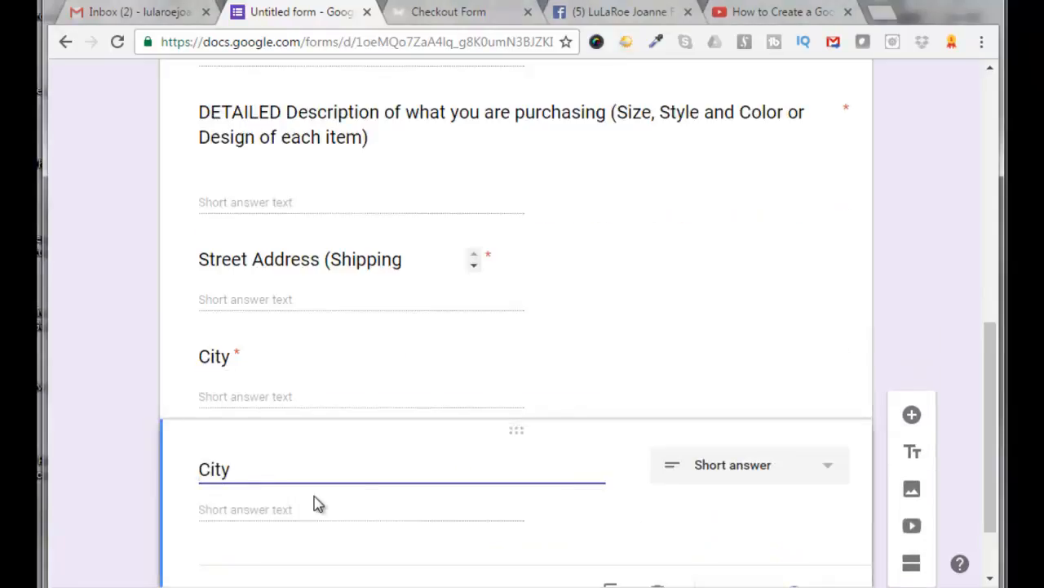
double_click(221, 470)
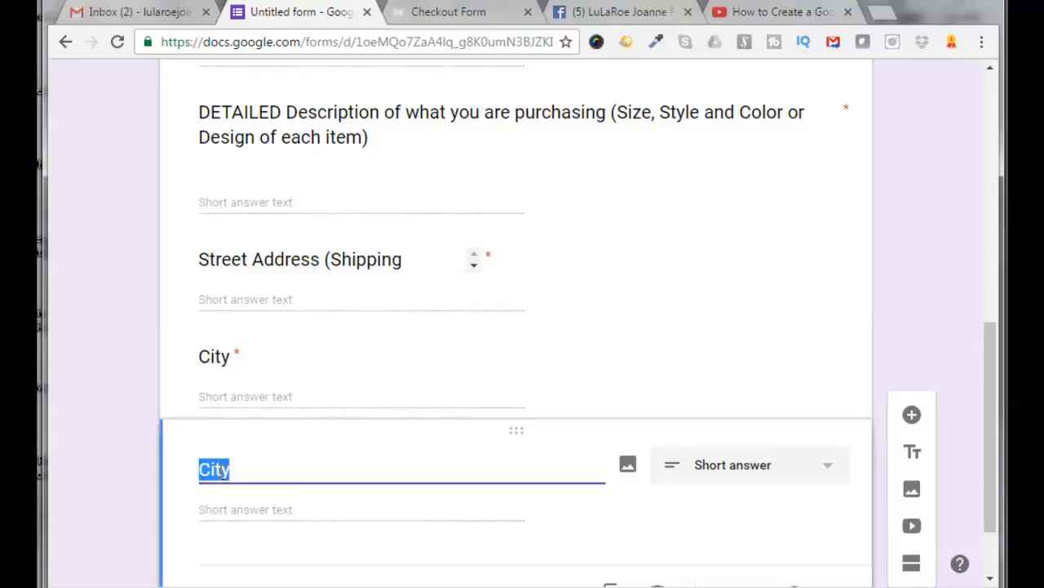
text((WRITE THIS IN ALL CAPS PLEASE) - State)
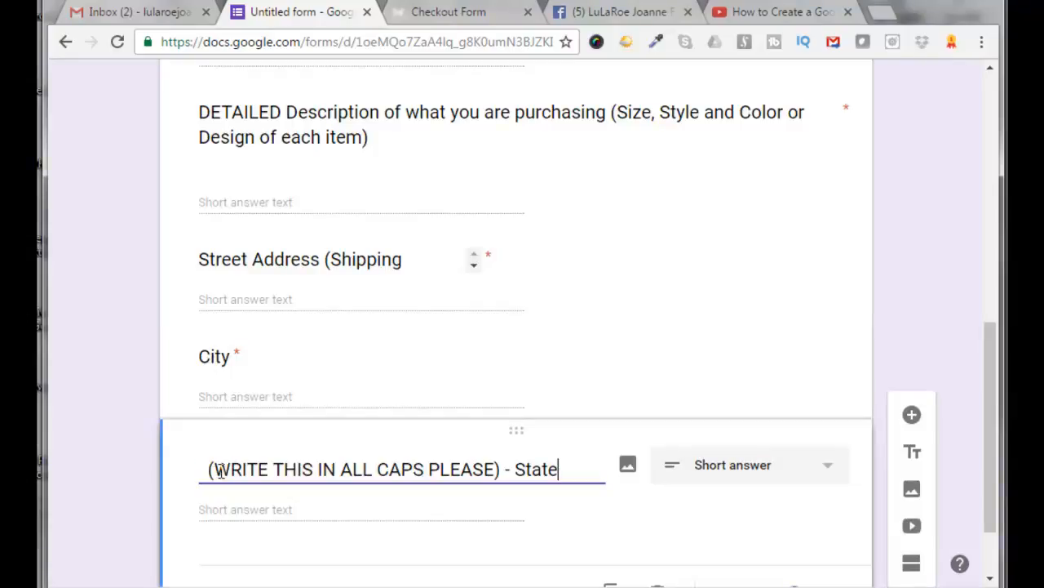
click(209, 467)
key(BackSpace)
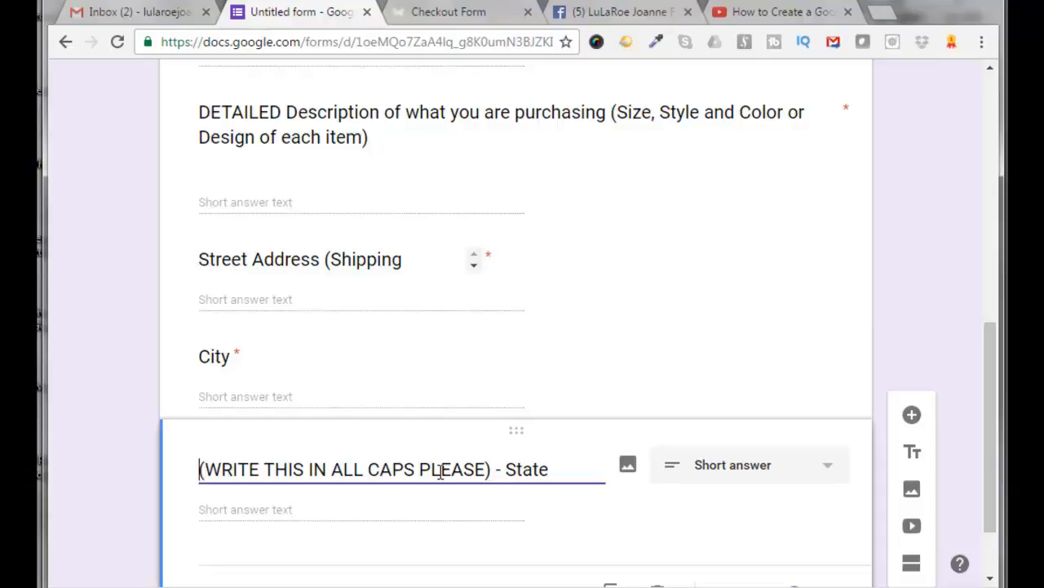
Duplicate the State question and retitle the copy "Zip Code"
scroll(457, 478, down, 1)
click(614, 504)
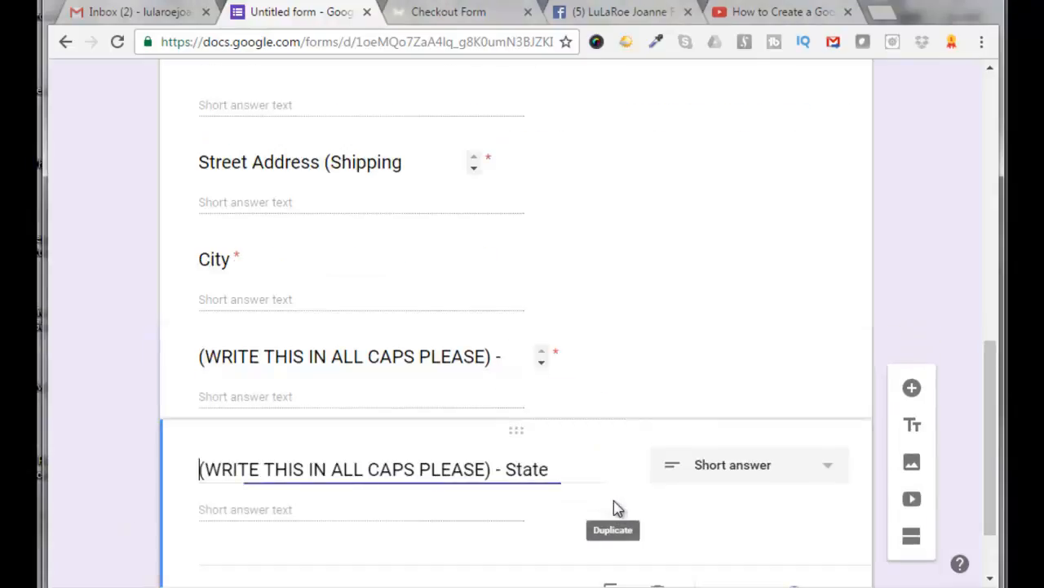
triple_click(305, 470)
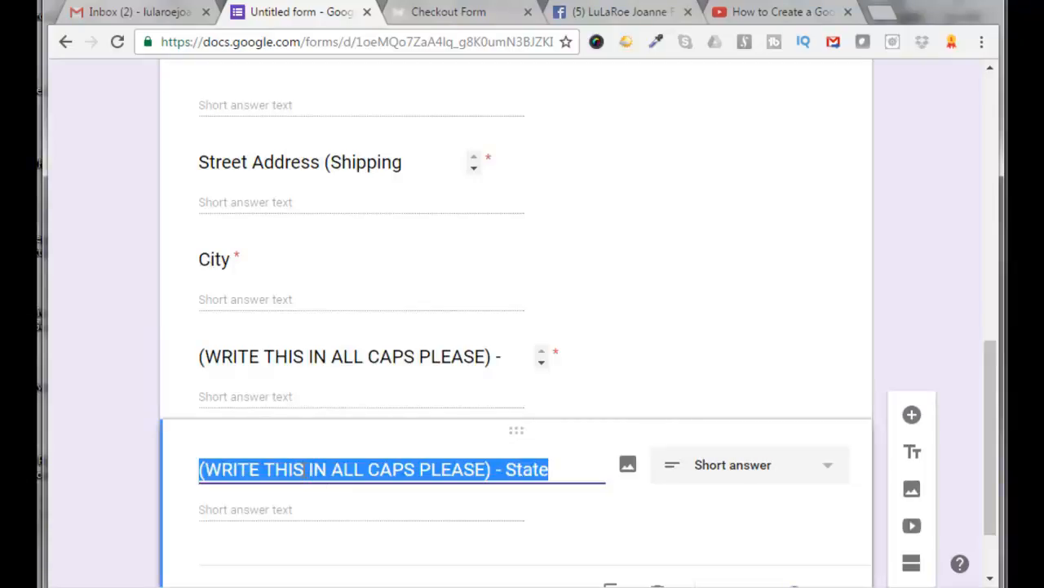
text(Zip Code)
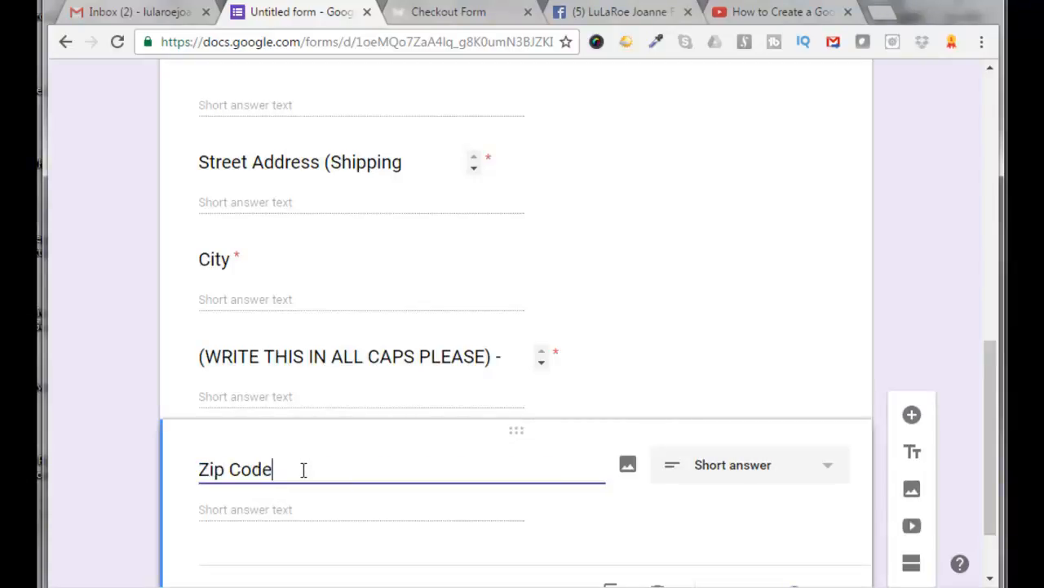
Duplicate the Zip Code question and retitle the copy "Any Comments (credits, etc) Thank You!!!"
scroll(997, 500, down, 1)
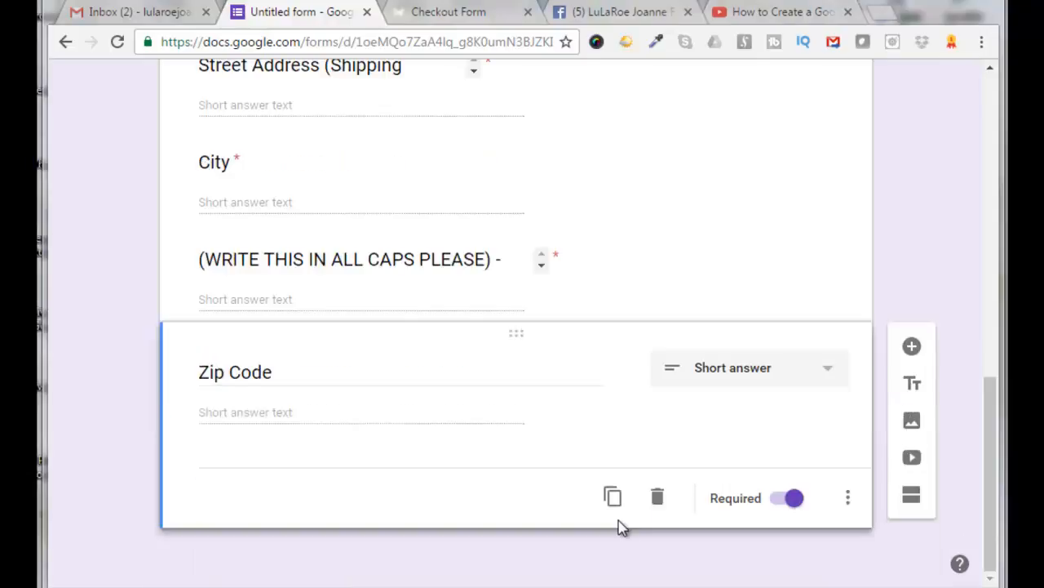
click(612, 500)
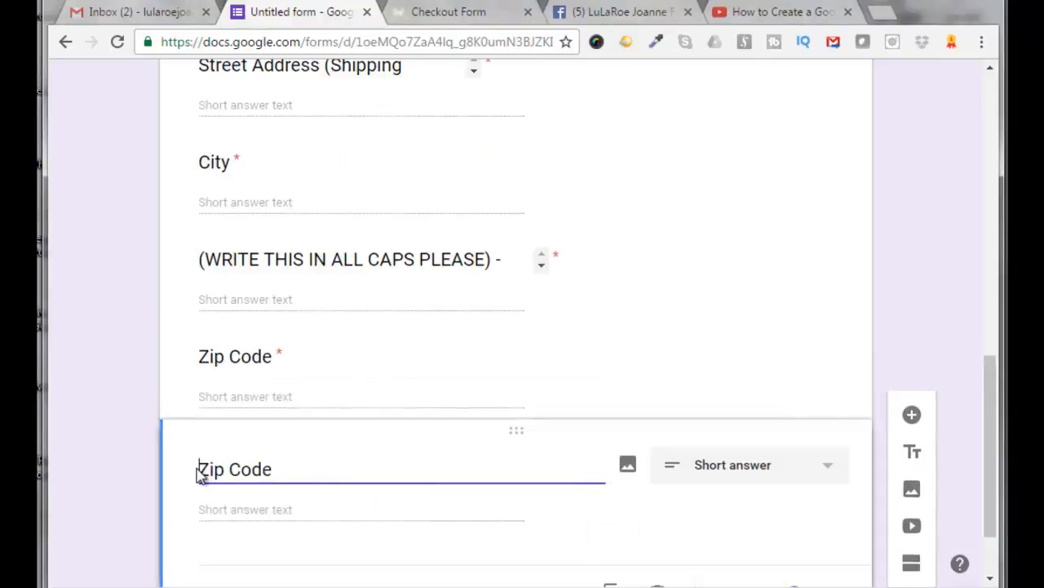
triple_click(221, 468)
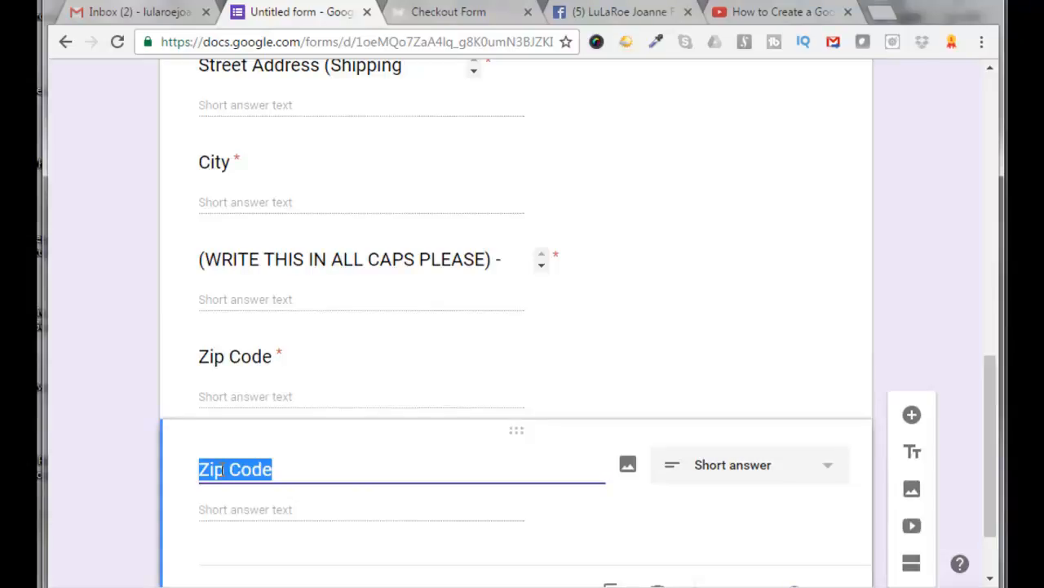
text(Any Comments (credits, etc) Thank You!!!)
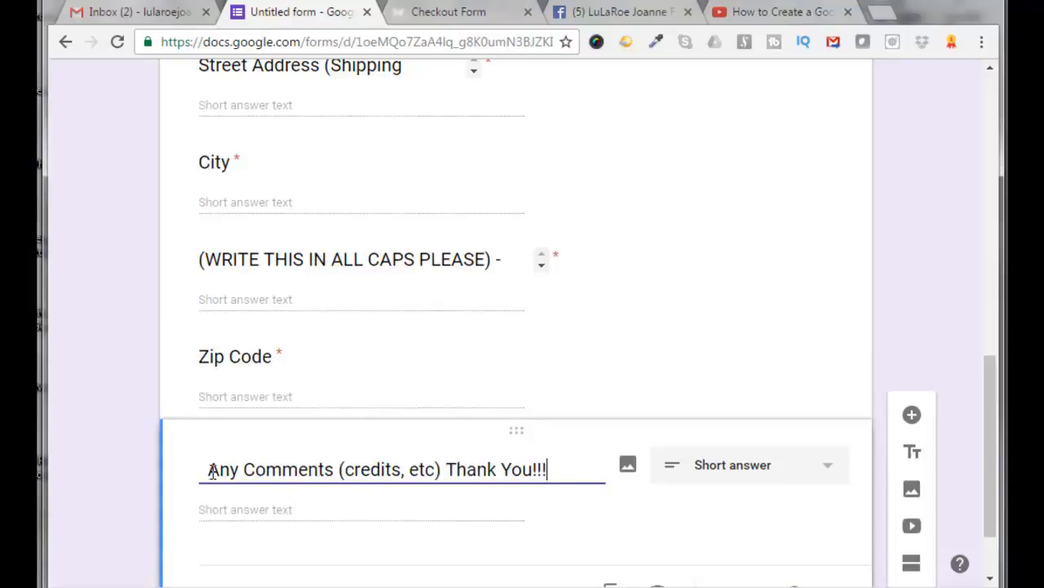
key(BackSpace)
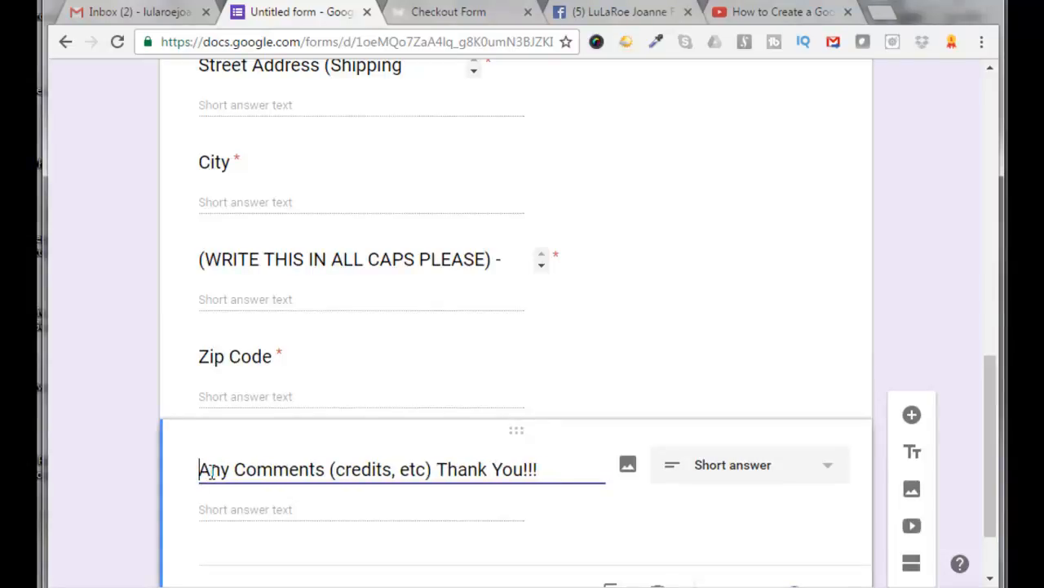
Duplicate the comments question and retitle the copy "Are you Interested in Becoming a Consultant?"
scroll(683, 523, down, 1)
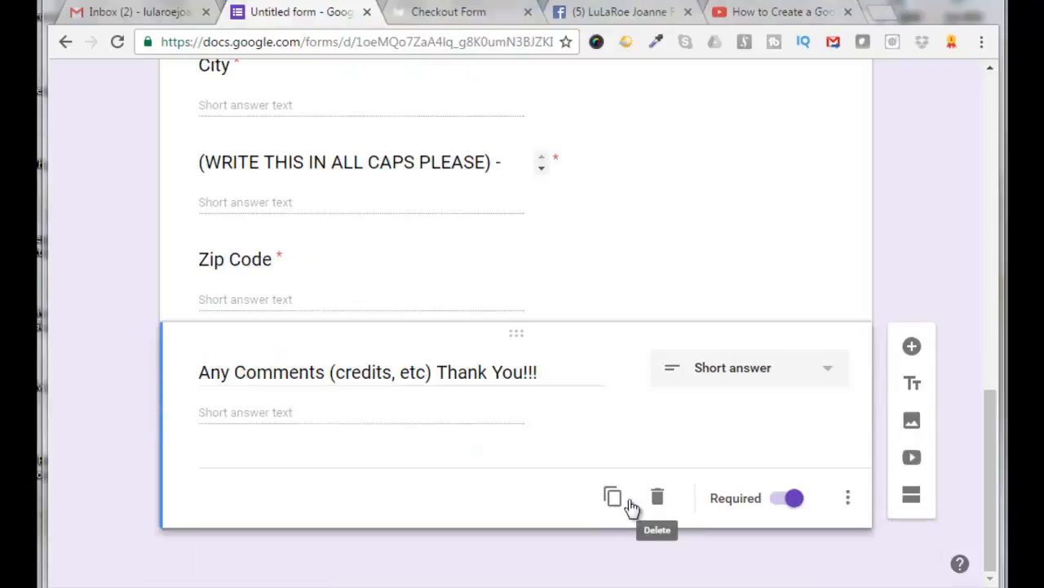
click(612, 497)
triple_click(310, 469)
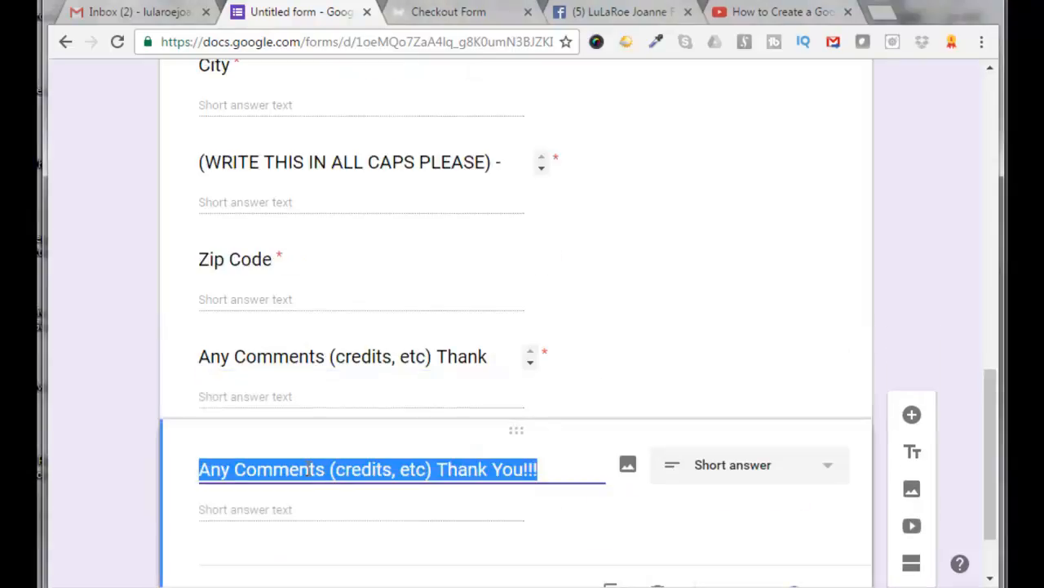
text(Are you Interested in Becoming a Consultant?)
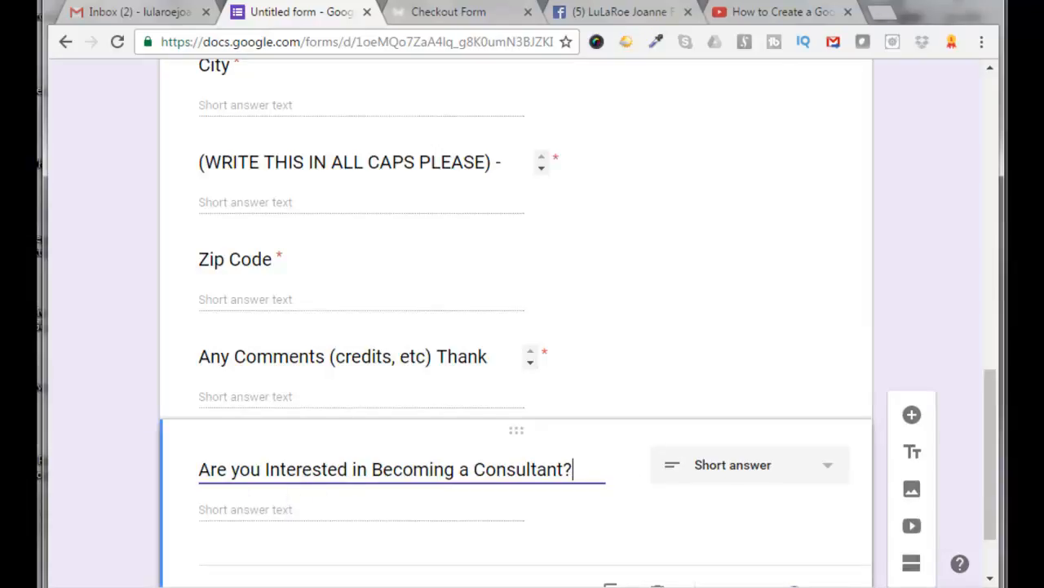
Change the consultant question's type to Checkboxes
scroll(449, 406, down, 2)
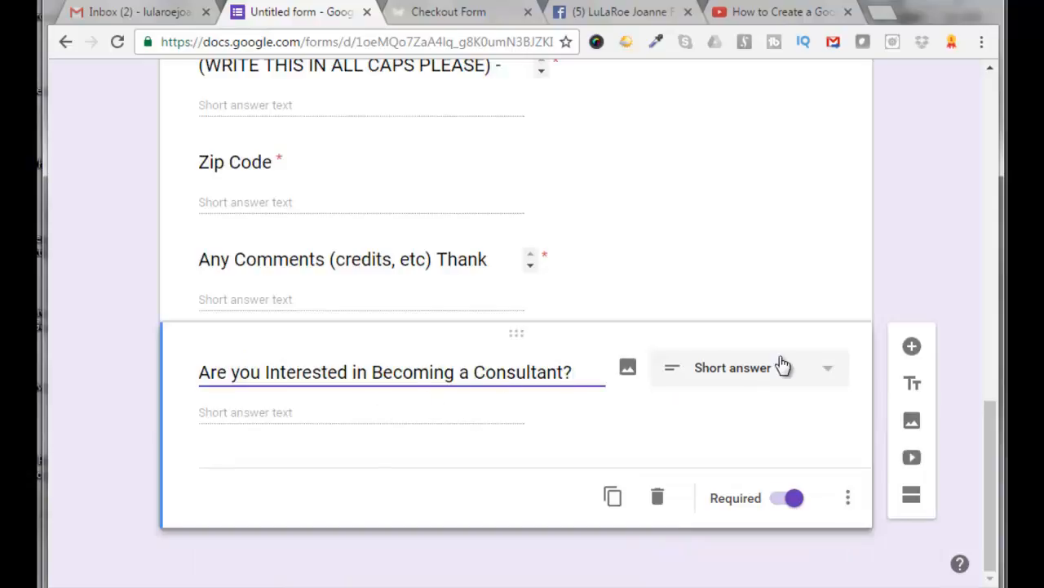
click(831, 376)
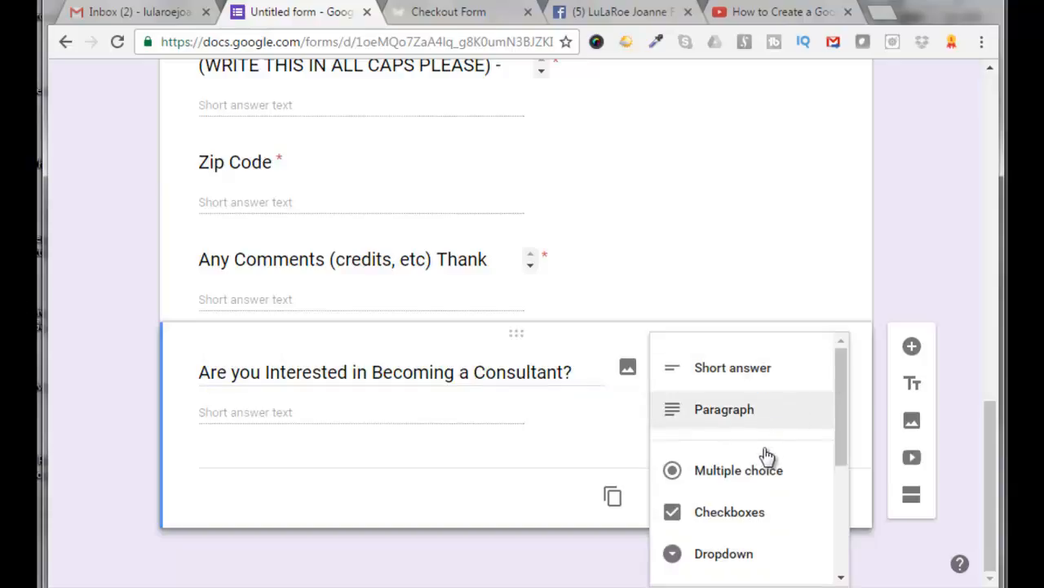
click(723, 519)
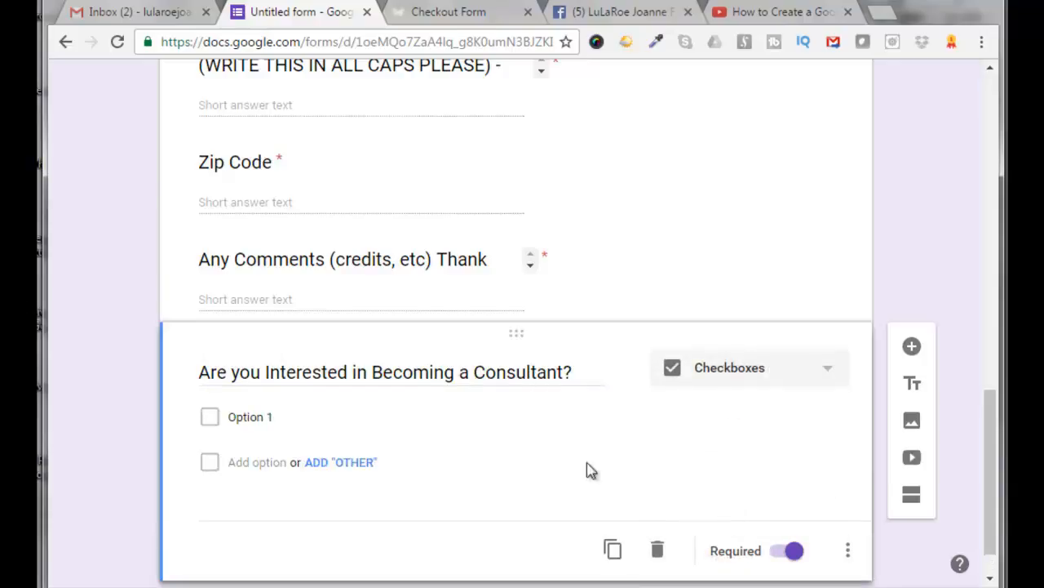
Set the consultant question's options to "Yes, I would love an email with information" and "No Thanks!"
click(278, 419)
click(279, 419)
key(BackSpace)
key(BackSpace)
key(BackSpace)
key(BackSpace)
key(BackSpace)
key(BackSpace)
key(BackSpace)
key(BackSpace)
text(Yes, I would love an email with information)
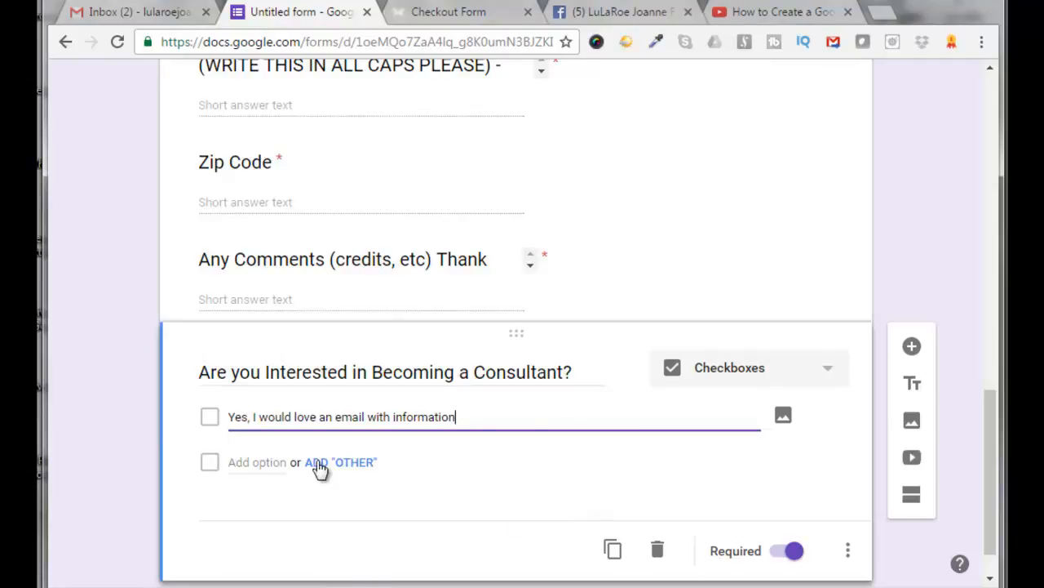
click(272, 470)
click(278, 466)
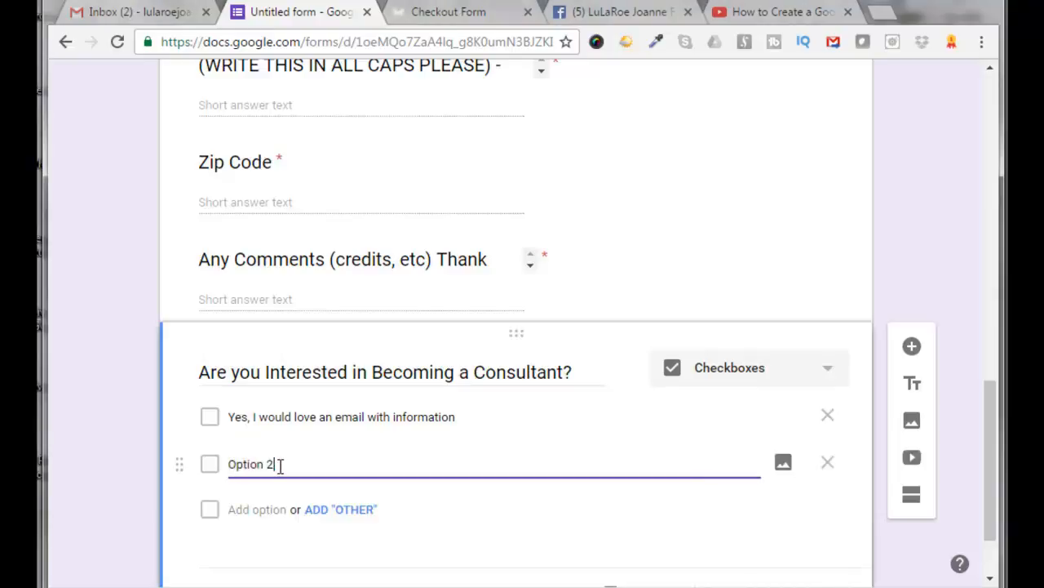
key(BackSpace)
key(BackSpace)
text(No Thanks!)
Duplicate the consultant question and retitle the copy "Exchange Policy Agreement"
scroll(944, 544, down, 1)
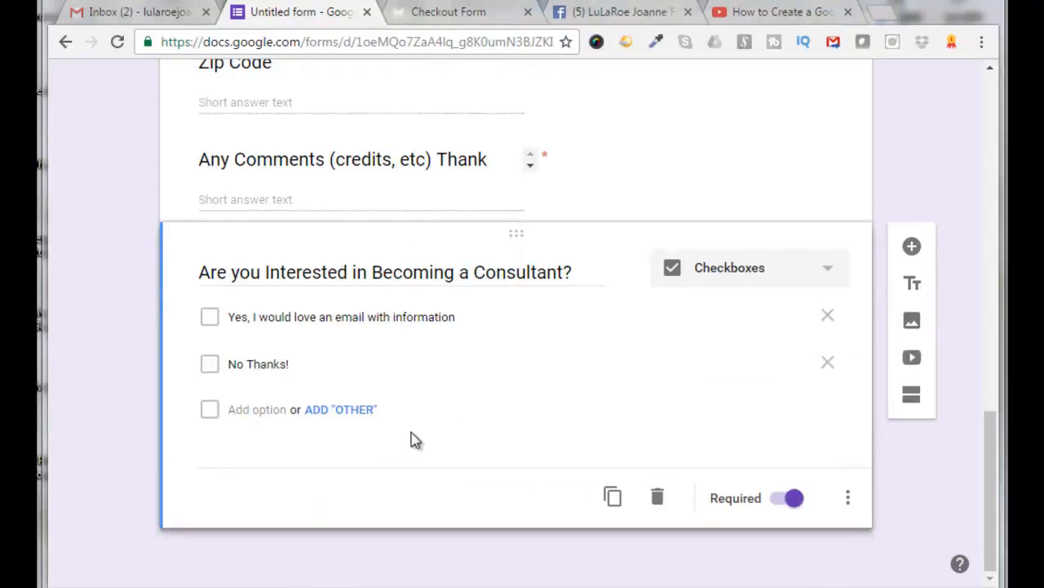
click(612, 499)
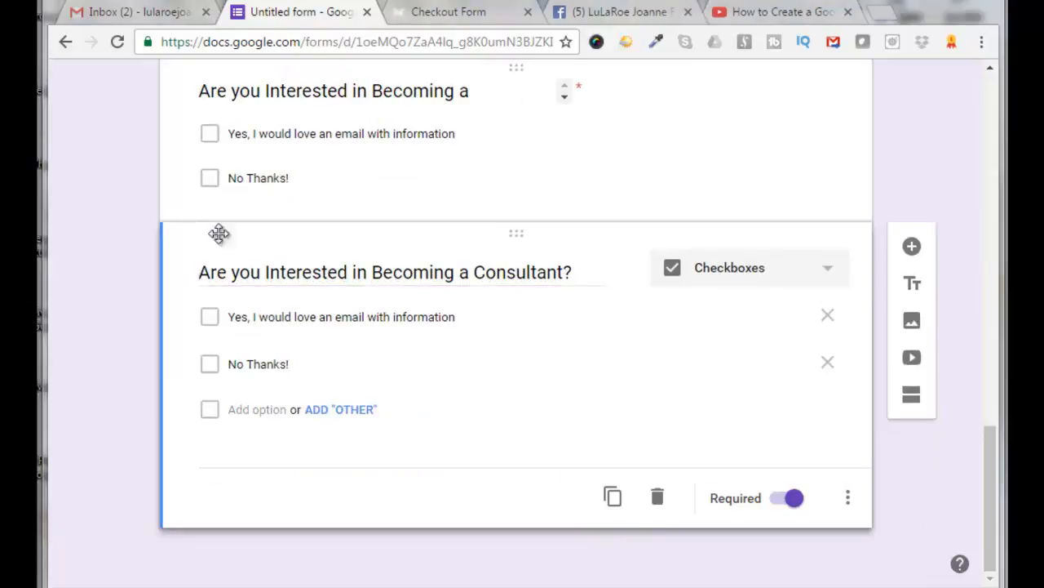
triple_click(312, 272)
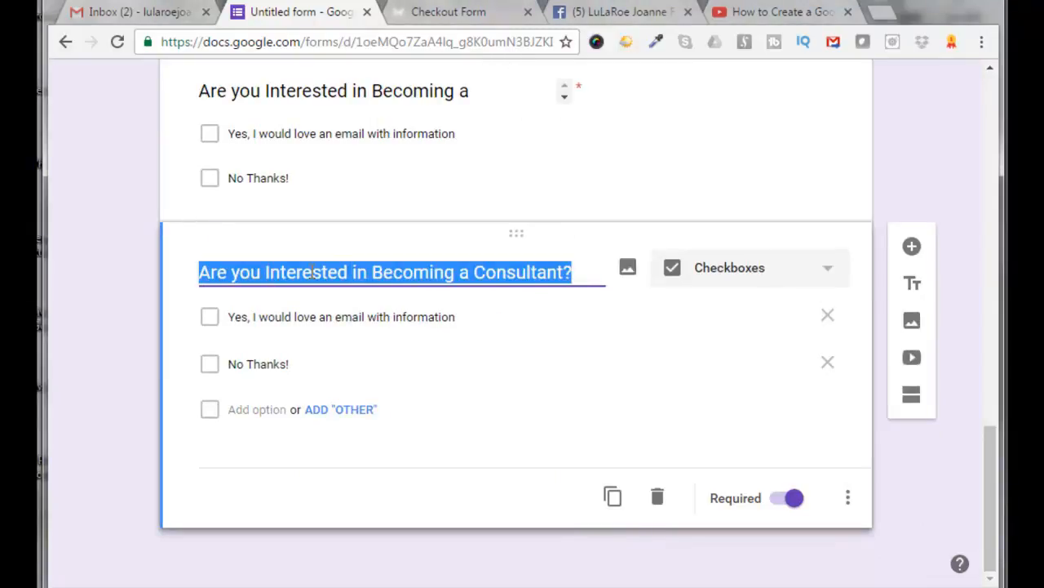
text(Exchange Policy Agreement)
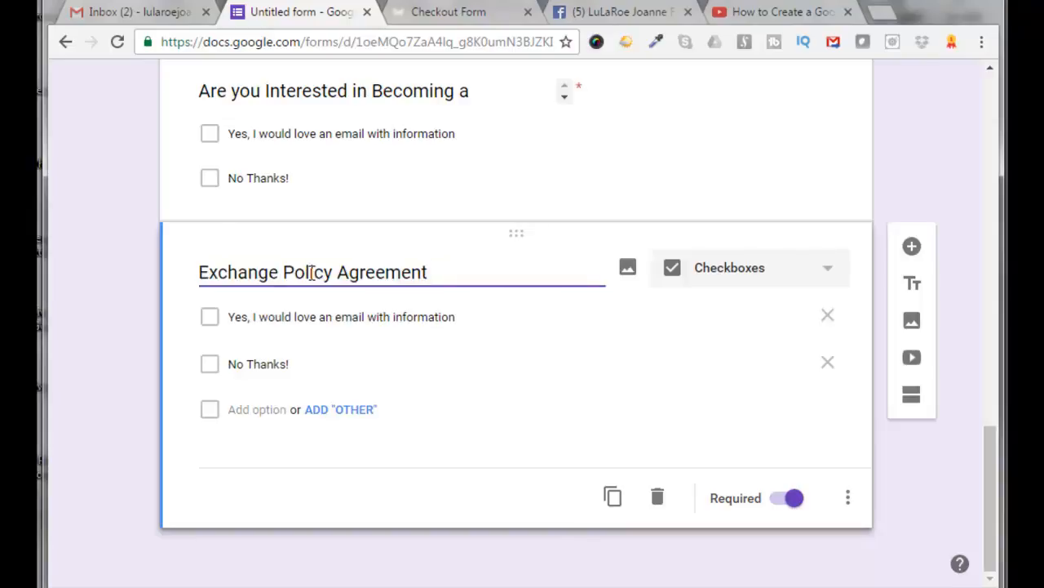
Replace the first option of the Exchange Policy Agreement question with the pasted exchange policy text, extending it with a no-swaps clause and a contact-email sentence
key(alt+Tab)
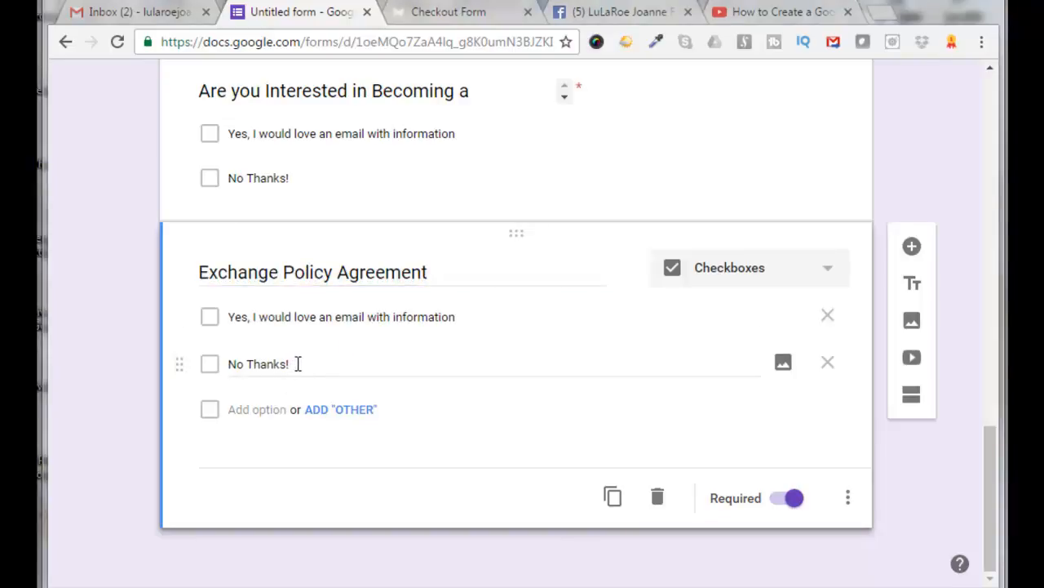
click(461, 317)
click(461, 316)
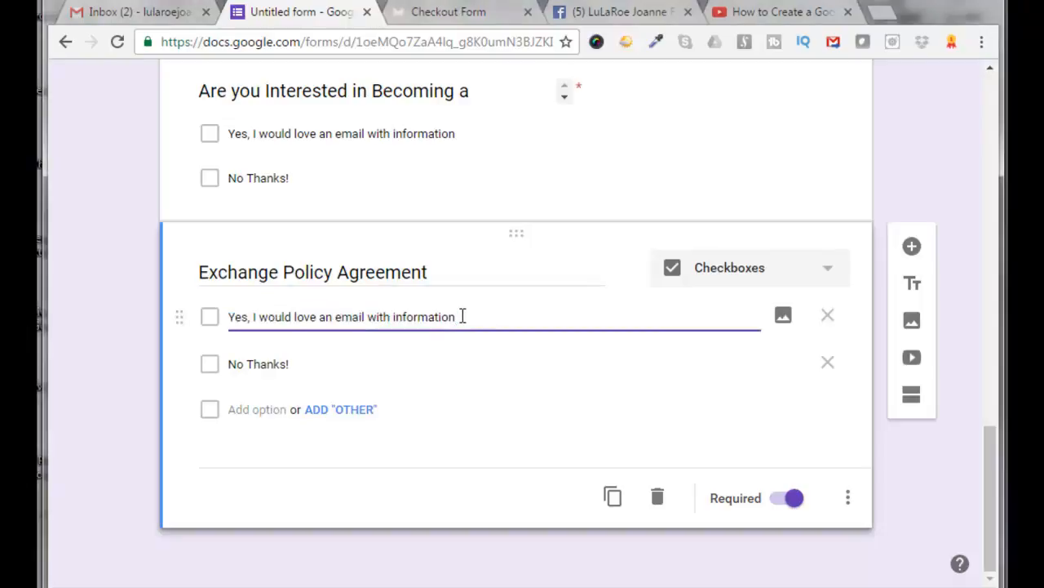
key(BackSpace)
key(BackSpace)
key(BackSpace)
key(BackSpace)
key(BackSpace)
key(BackSpace)
key(BackSpace)
key(BackSpace)
key(BackSpace)
key(BackSpace)
key(BackSpace)
key(BackSpace)
key(BackSpace)
key(BackSpace)
key(BackSpace)
key(BackSpace)
key(BackSpace)
key(BackSpace)
key(BackSpace)
key(BackSpace)
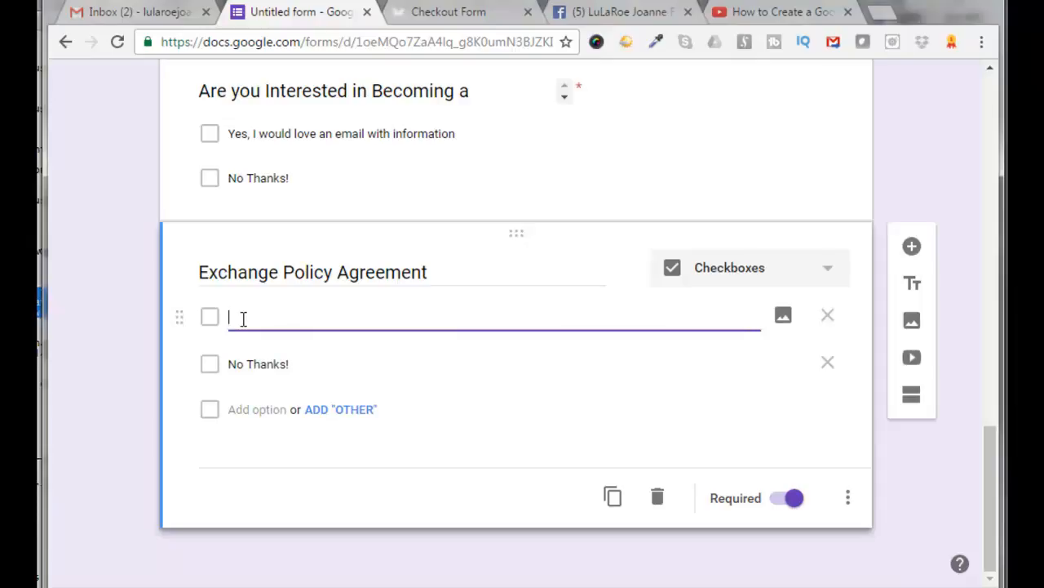
key(ctrl+v)
key(Right)
key(Right)
key(Right)
key(Right)
key(Right)
key(Right)
key(Right)
key(Right)
key(Right)
key(Right)
key(Right)
key(Right)
key(Right)
key(Right)
key(Right)
key(Right)
key(Right)
key(Right)
key(Right)
key(Right)
key(Right)
key(Right)
key(Right)
key(Right)
key(Right)
key(Right)
key(Right)
key(Right)
key(Right)
key(Right)
key(Right)
key(Right)
key(Right)
key(Right)
key(Right)
key(Right)
key(Right)
key(Right)
key(Right)
key(Right)
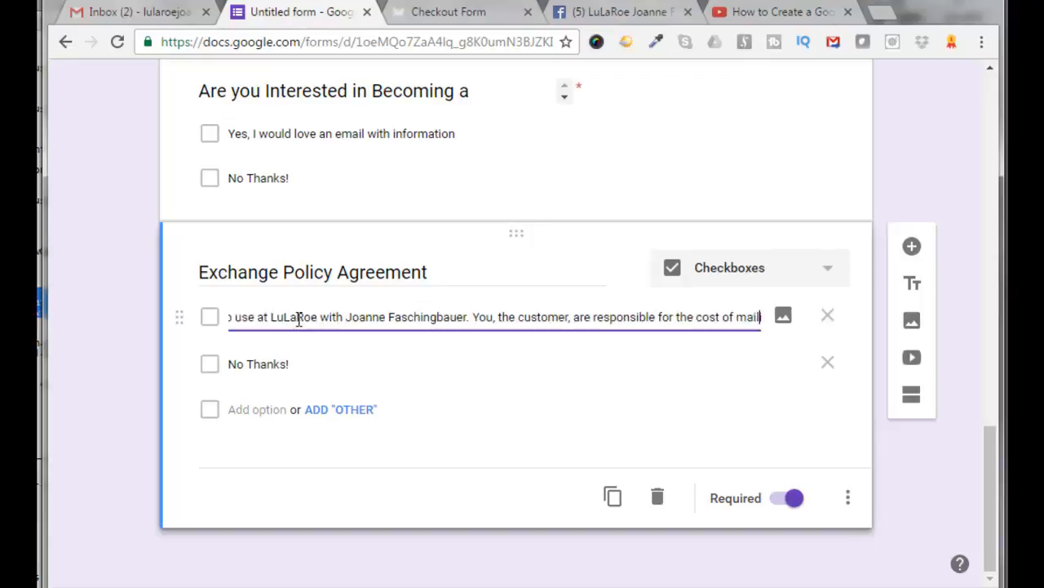
key(Right)
key(Right)
key(Right)
key(Right)
key(Right)
key(Right)
key(Right)
key(Right)
key(Right)
key(Right)
key(Right)
key(Right)
key(Right)
key(Right)
key(Right)
key(Right)
key(Right)
key(Right)
key(Right)
key(Right)
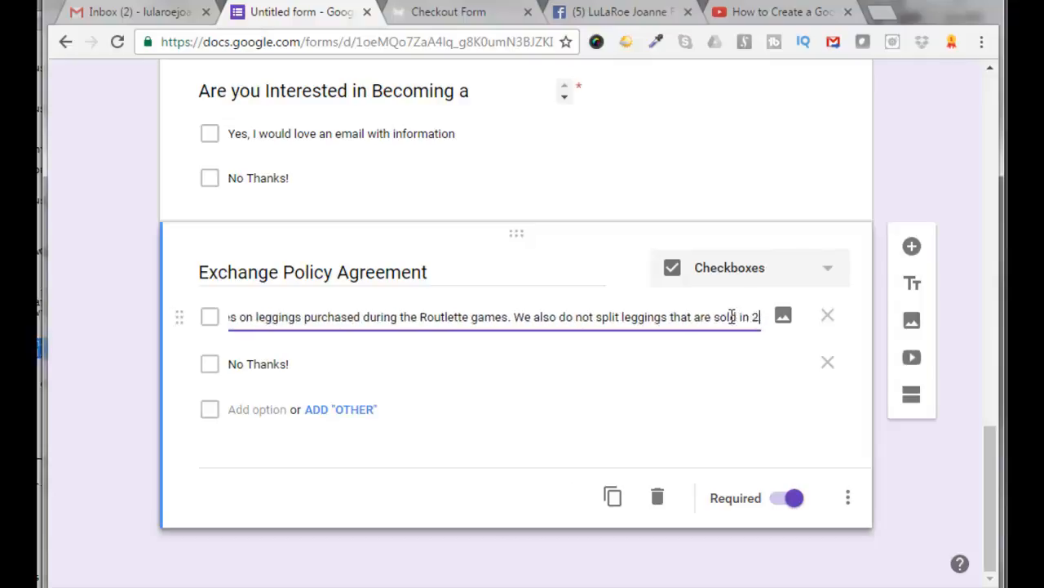
text(or 3 packs. That means no swaps, returns,)
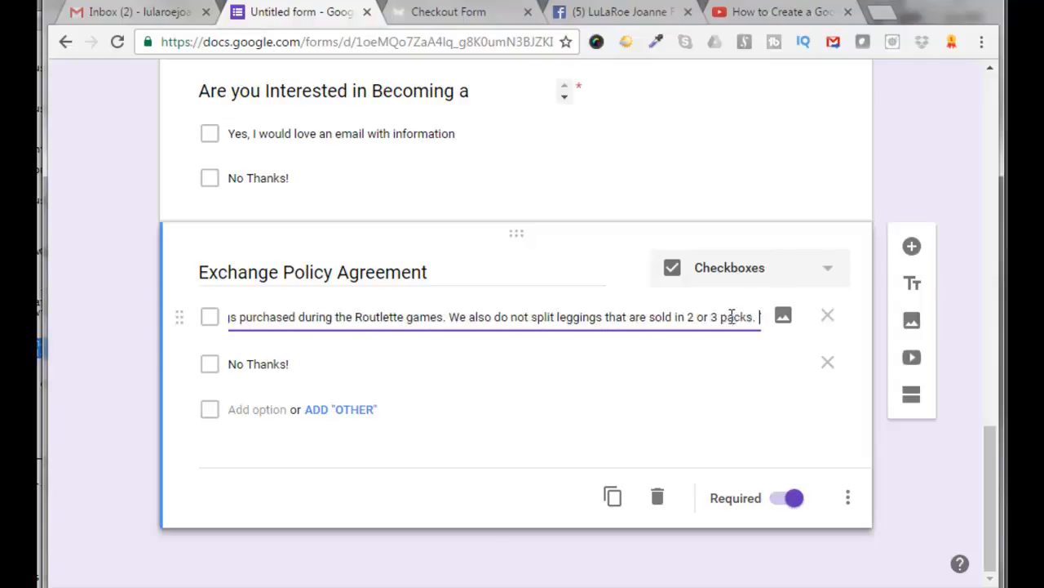
text( or exchanges on)
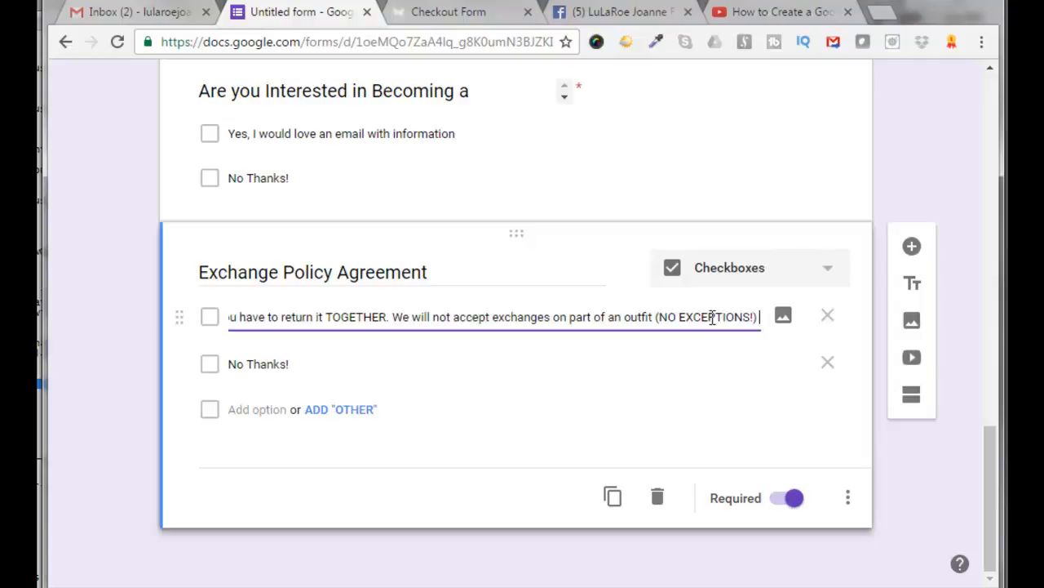
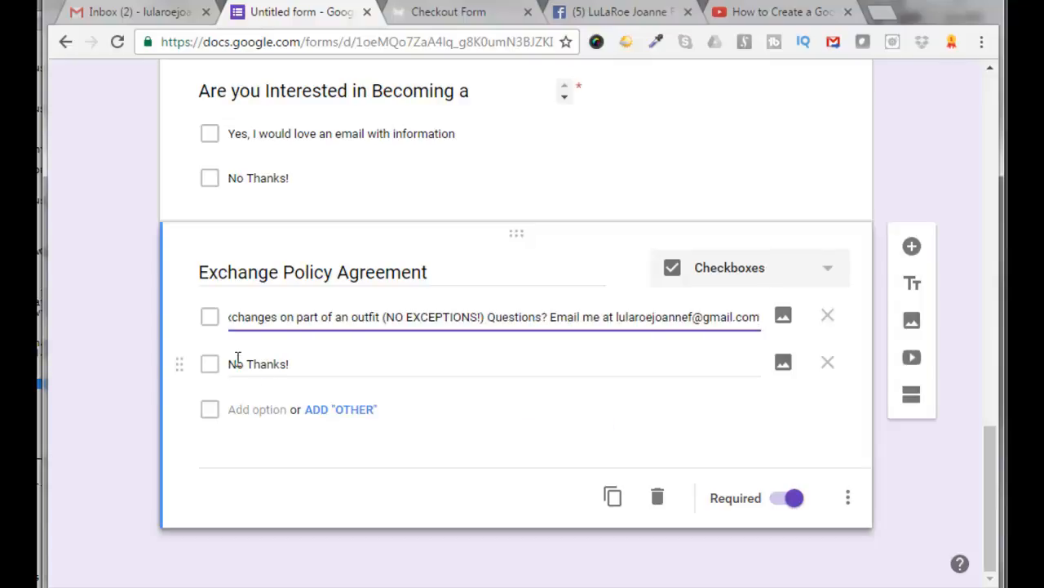
Remove the "No Thanks!" option from the exchange policy question and duplicate the question
click(828, 365)
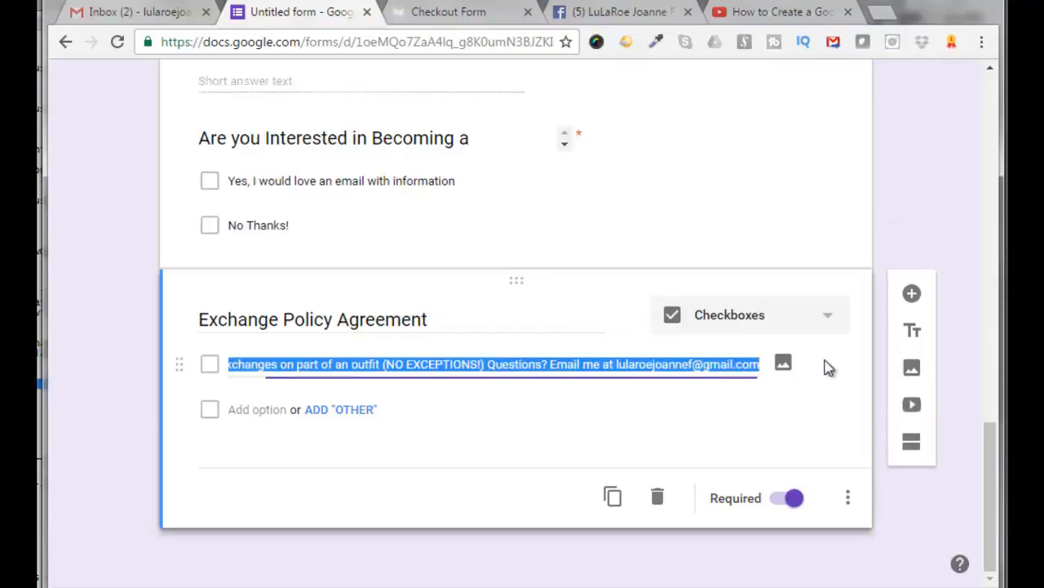
click(496, 434)
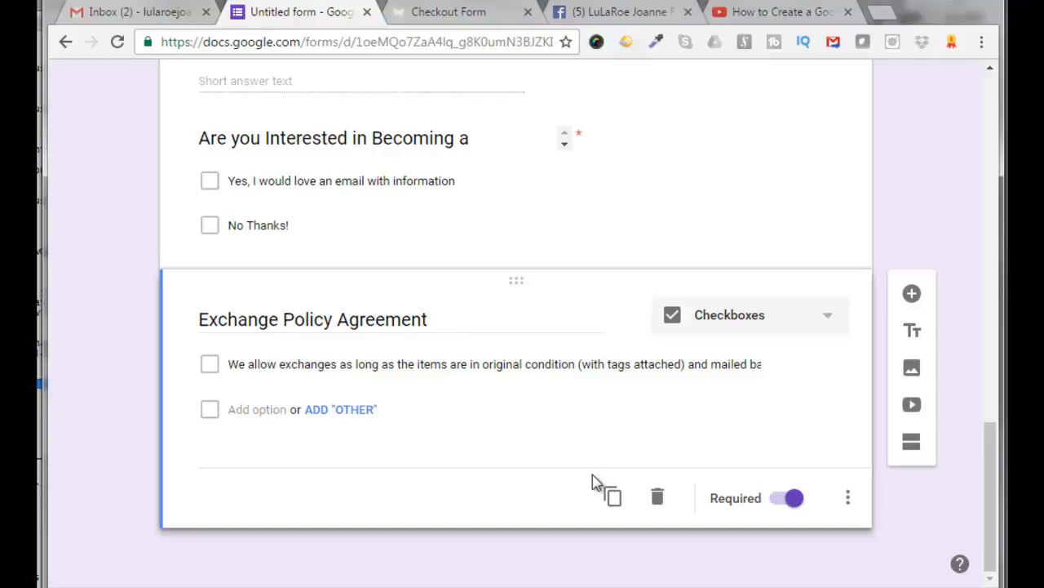
click(613, 498)
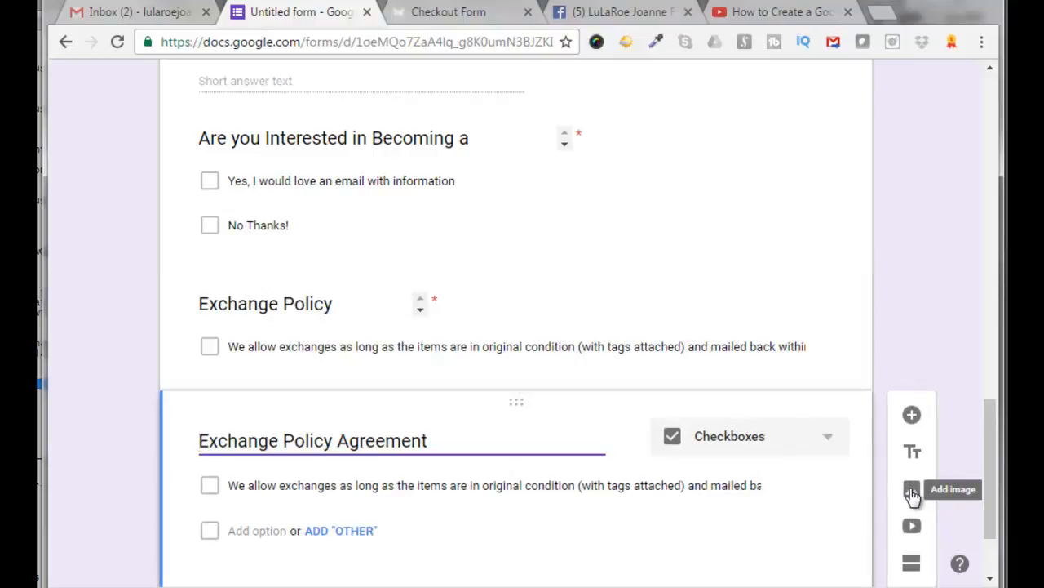
Try adding the facebook_cover4.jpg image below the questions and shrinking it, then delete the image item
click(912, 492)
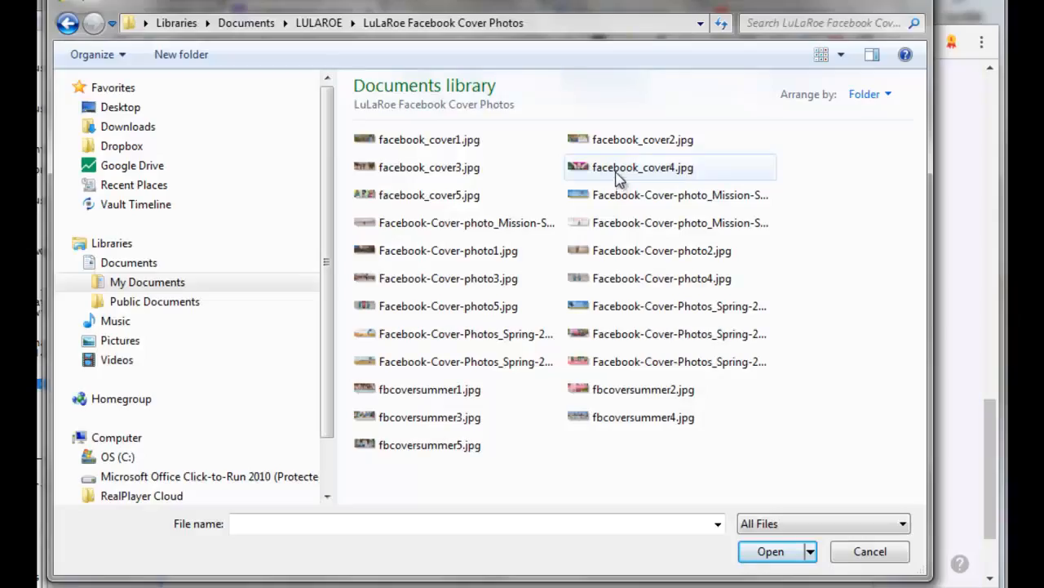
click(620, 171)
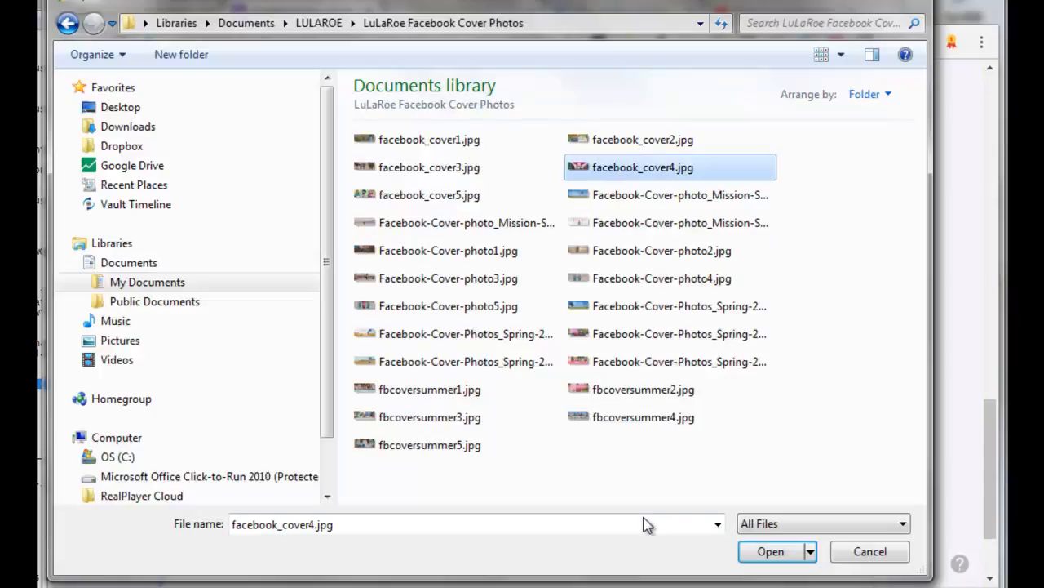
click(770, 551)
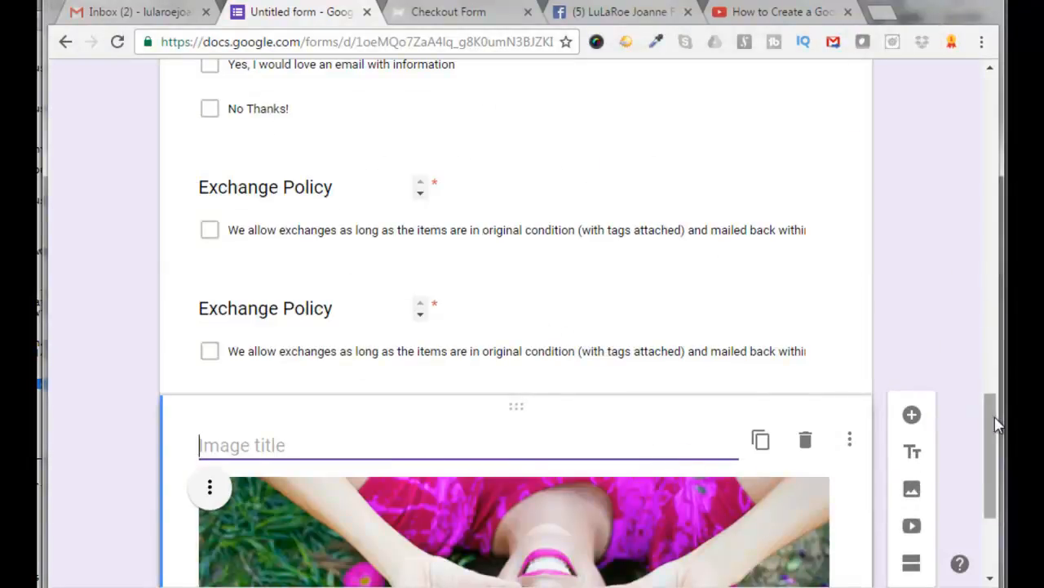
drag(995, 423, 987, 465)
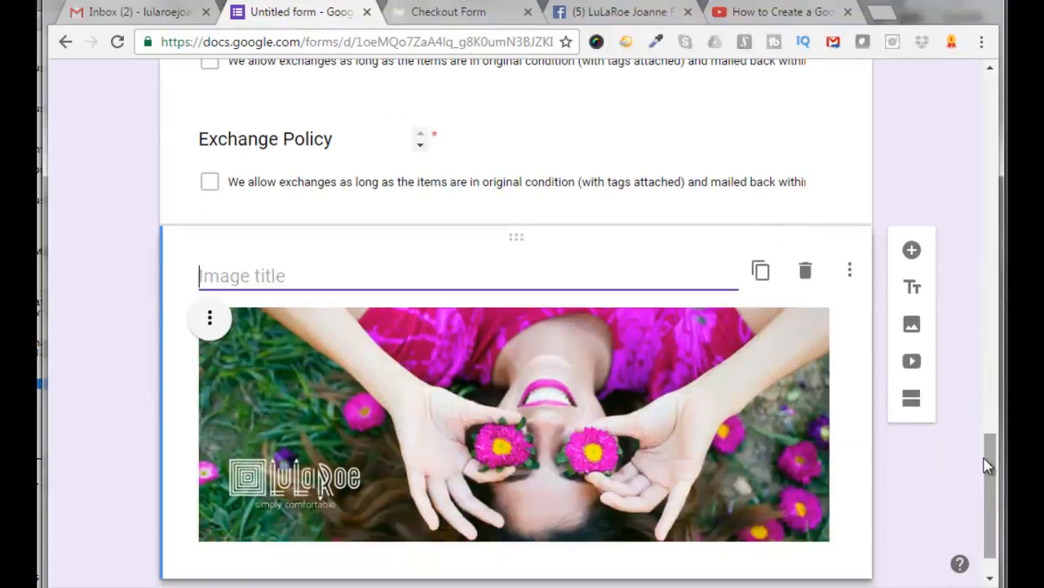
click(746, 367)
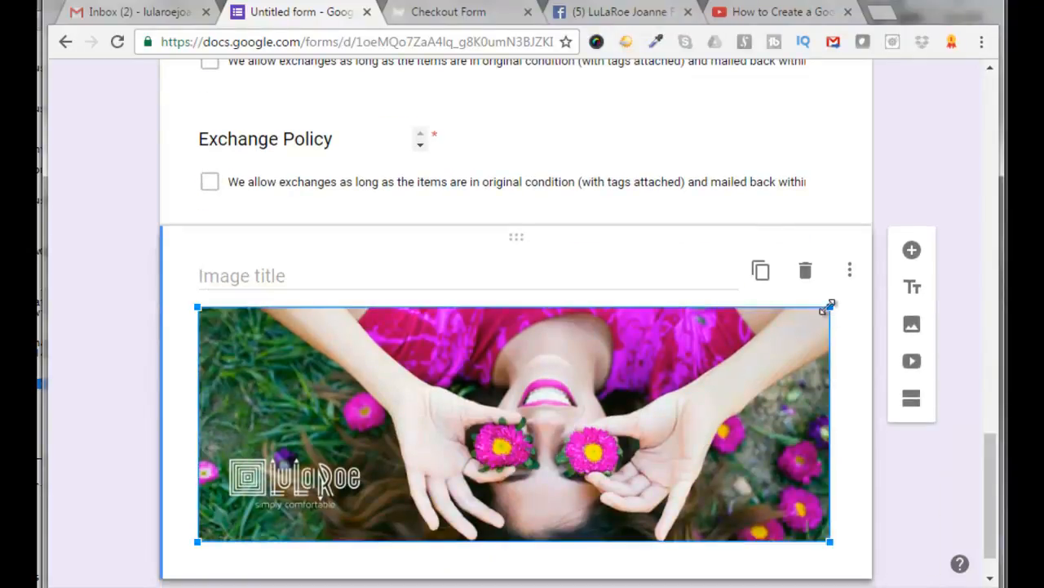
drag(828, 304, 502, 384)
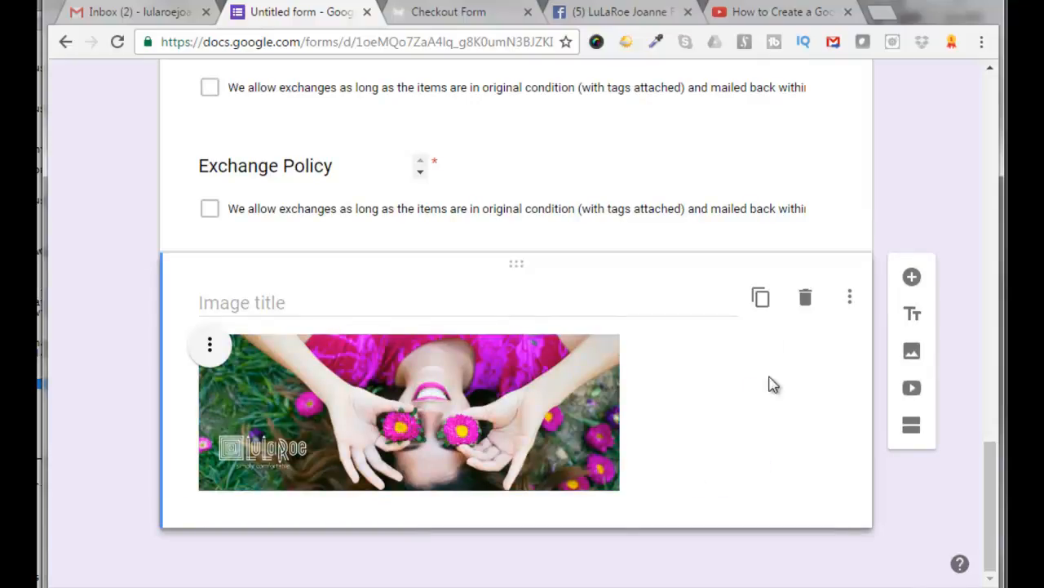
click(805, 299)
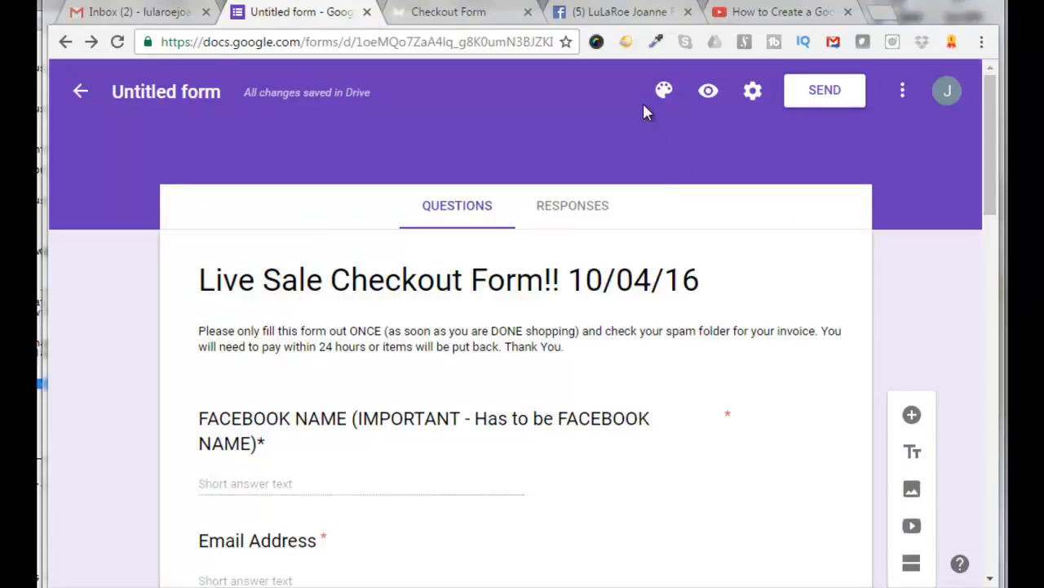
Set the form's theme color to red-orange
click(664, 94)
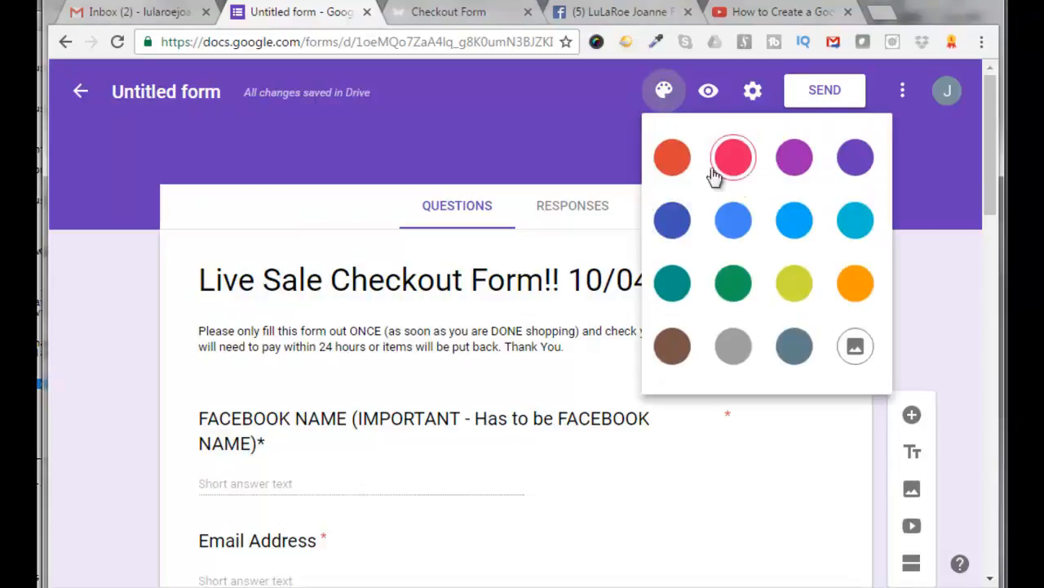
click(673, 159)
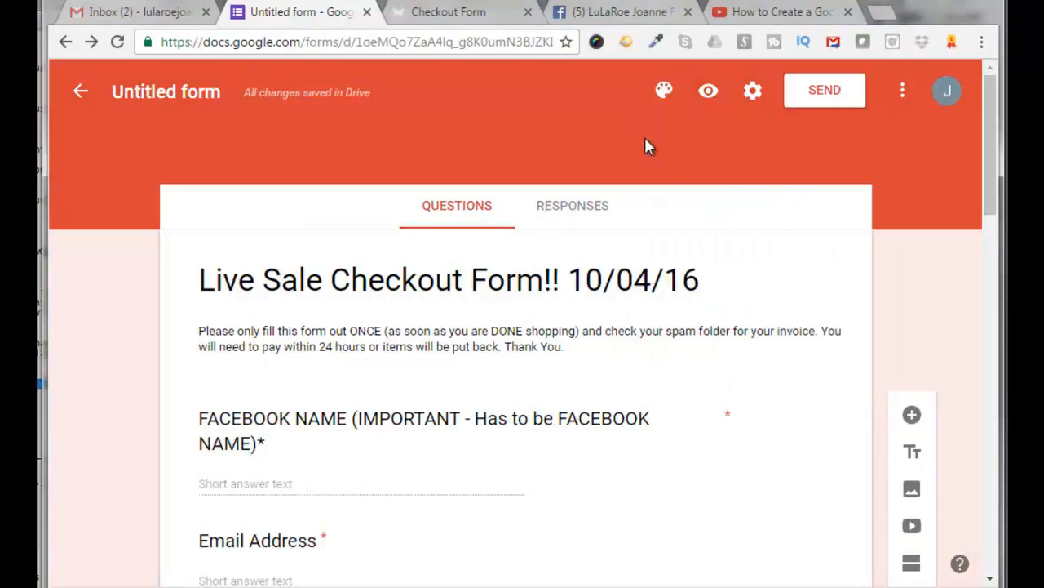
Open the theme image chooser and browse each header image category
click(664, 91)
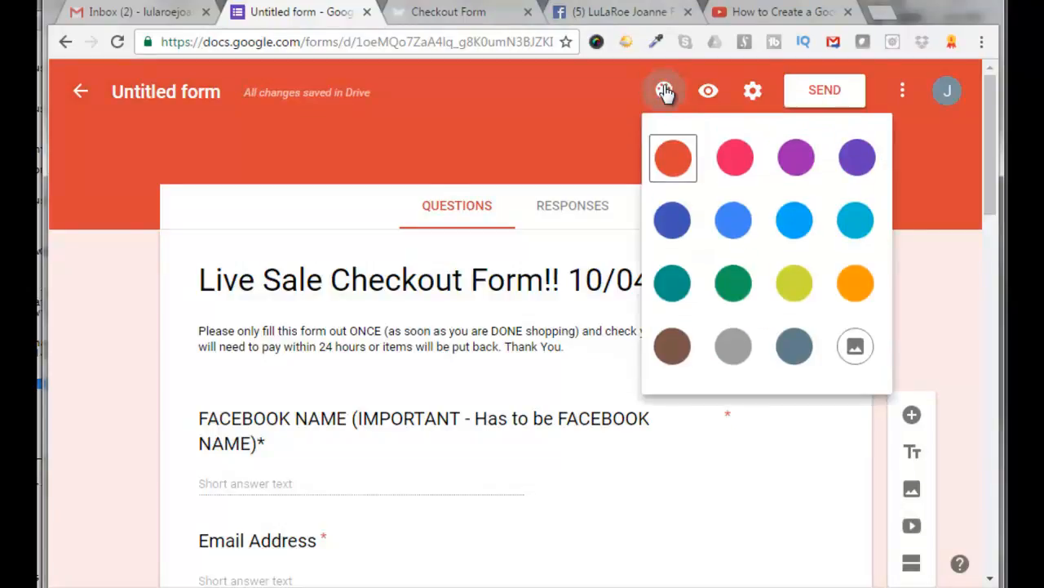
click(857, 351)
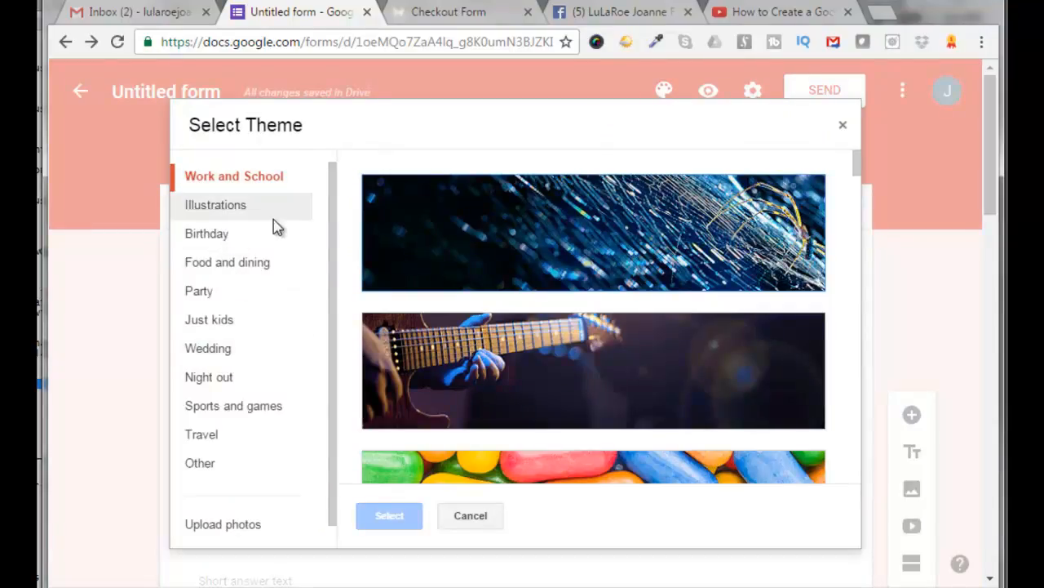
click(224, 208)
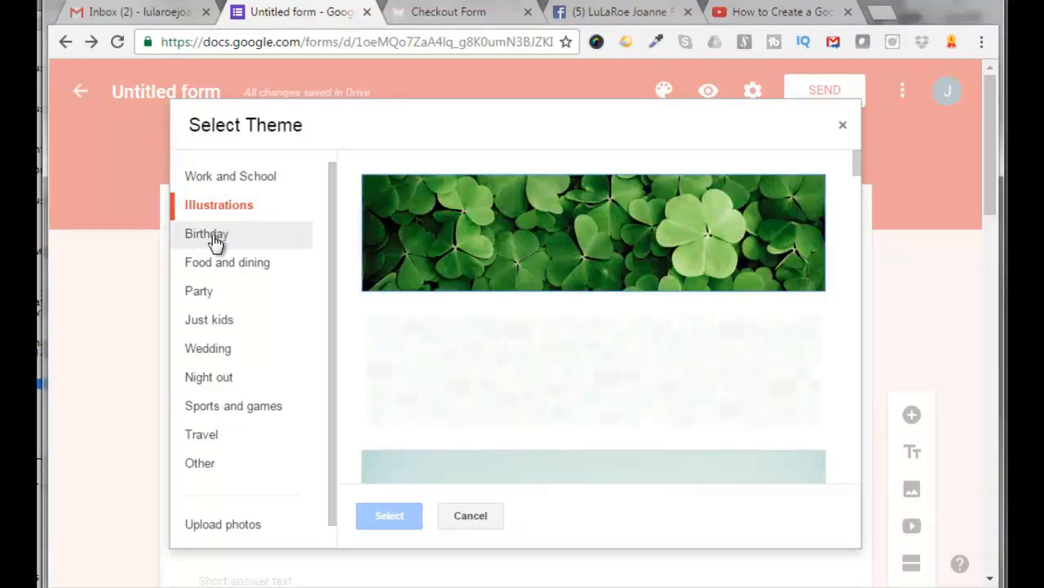
click(214, 242)
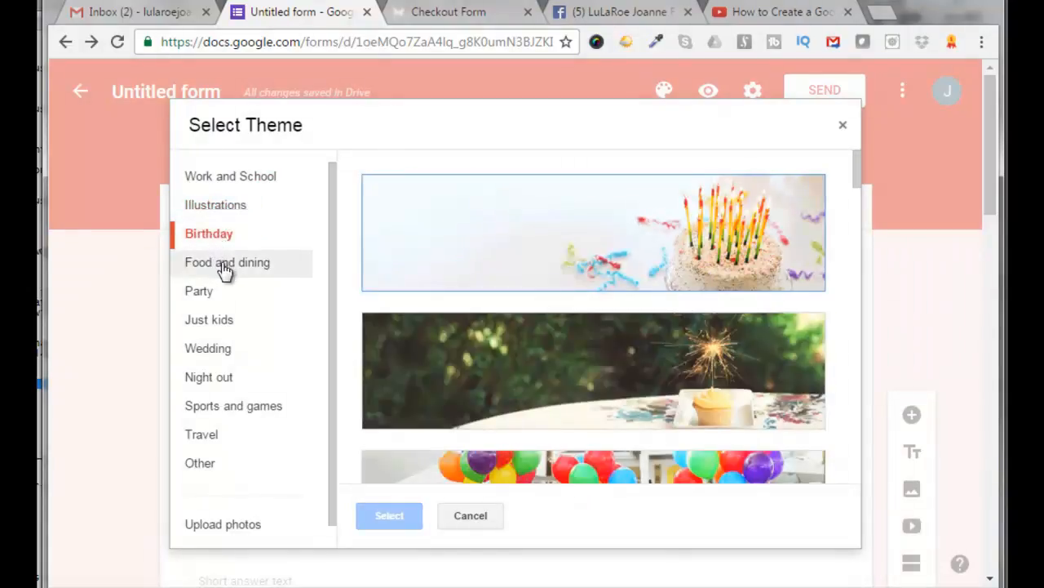
click(225, 269)
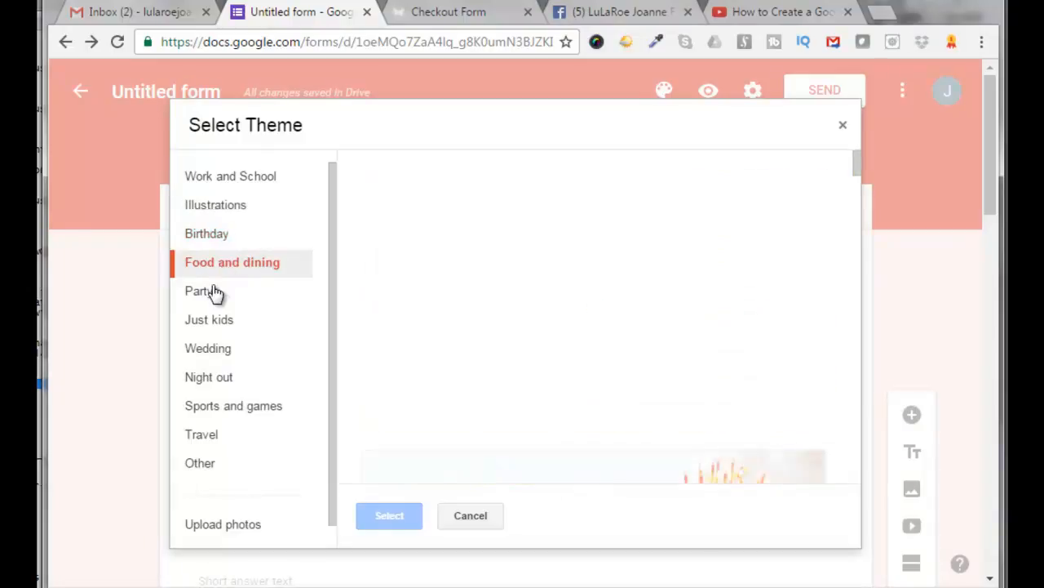
click(208, 295)
click(205, 323)
click(212, 349)
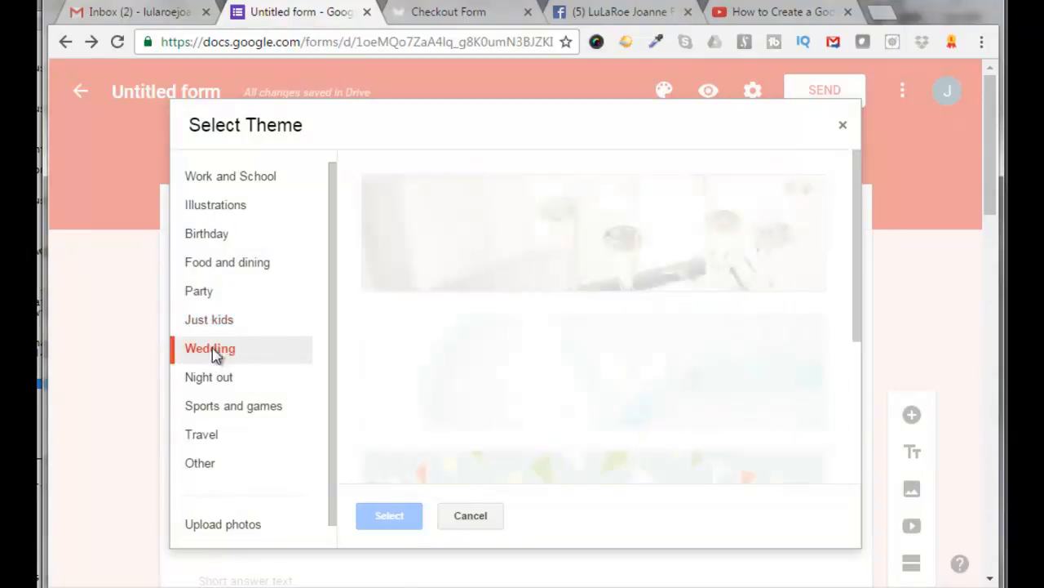
click(213, 384)
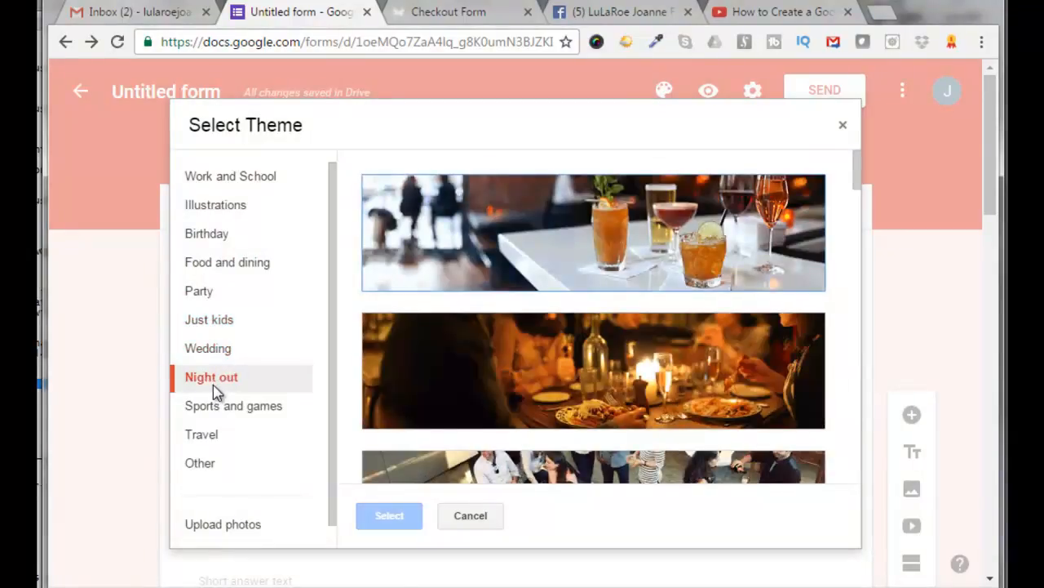
click(215, 416)
click(210, 439)
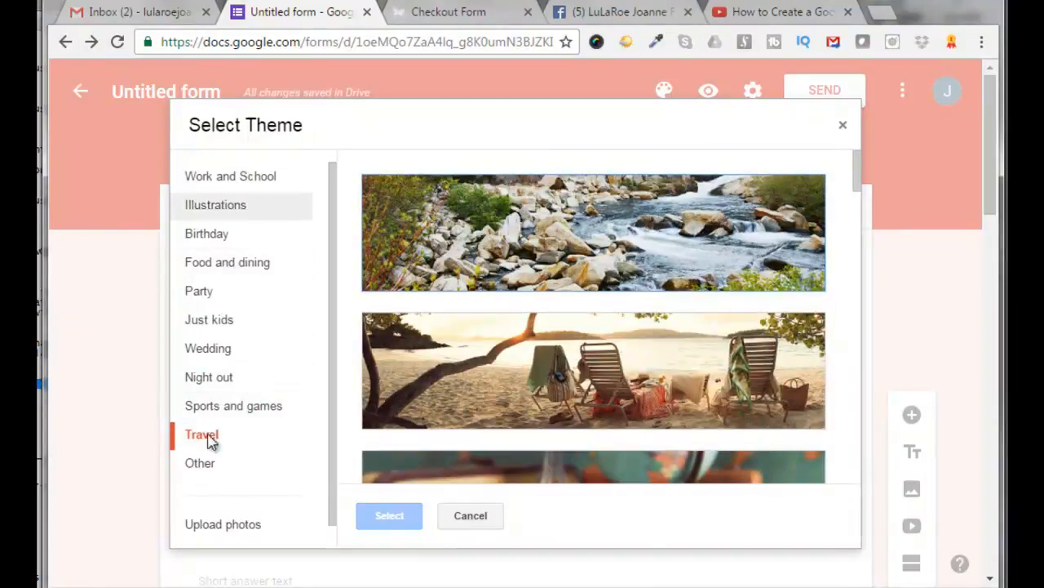
click(204, 465)
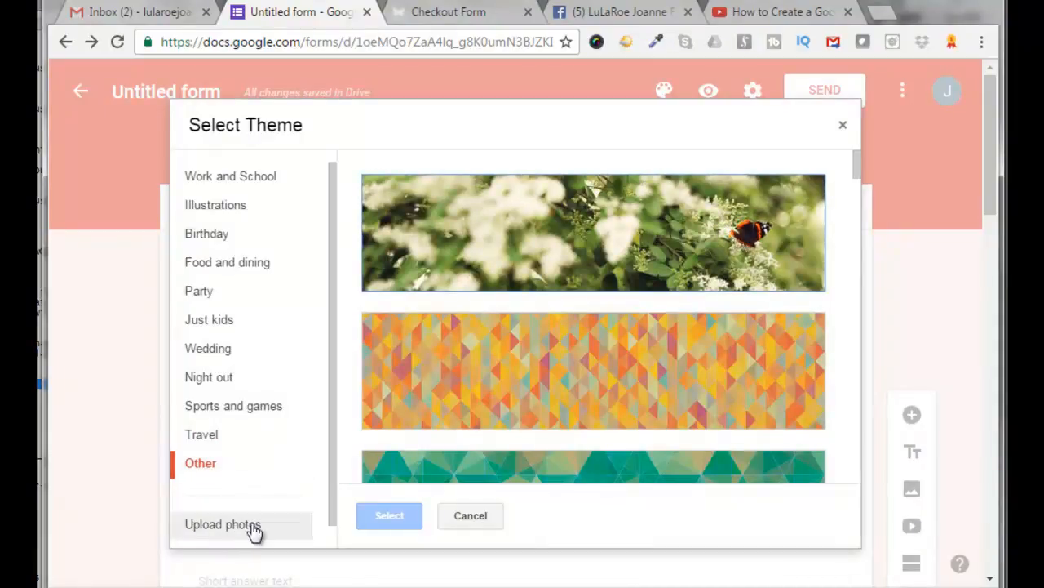
Apply the multicolored yarn header image from the Work and School themes
click(230, 177)
mouse_move(856, 168)
mouse_down()
mouse_move(874, 285)
mouse_move(859, 198)
mouse_up()
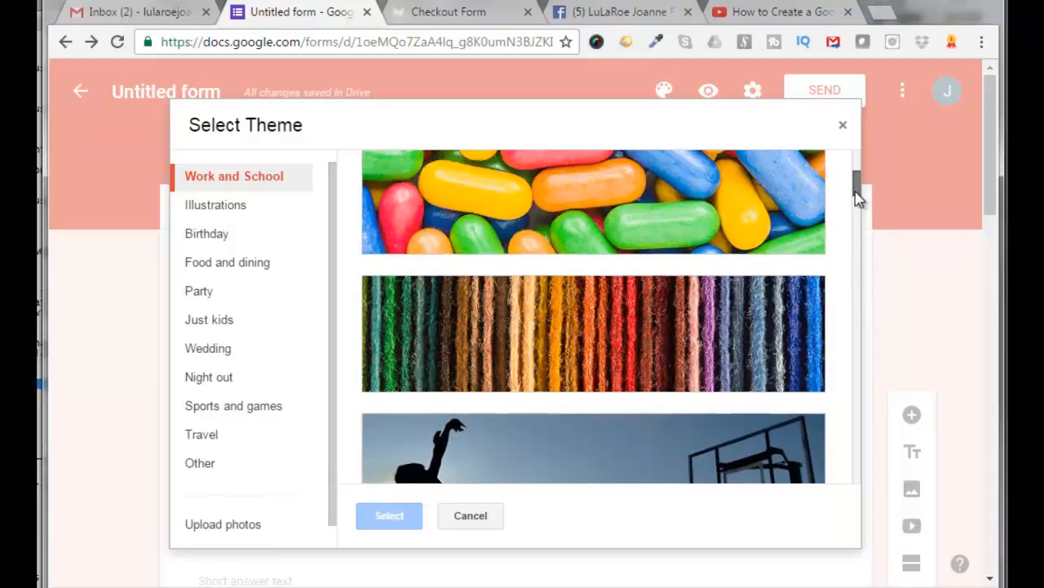
click(546, 338)
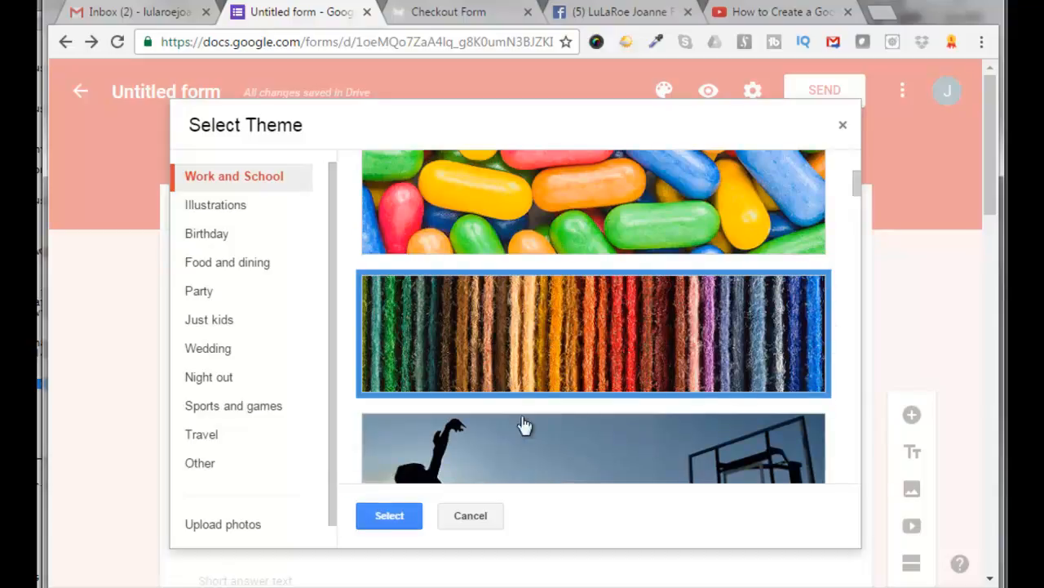
click(390, 516)
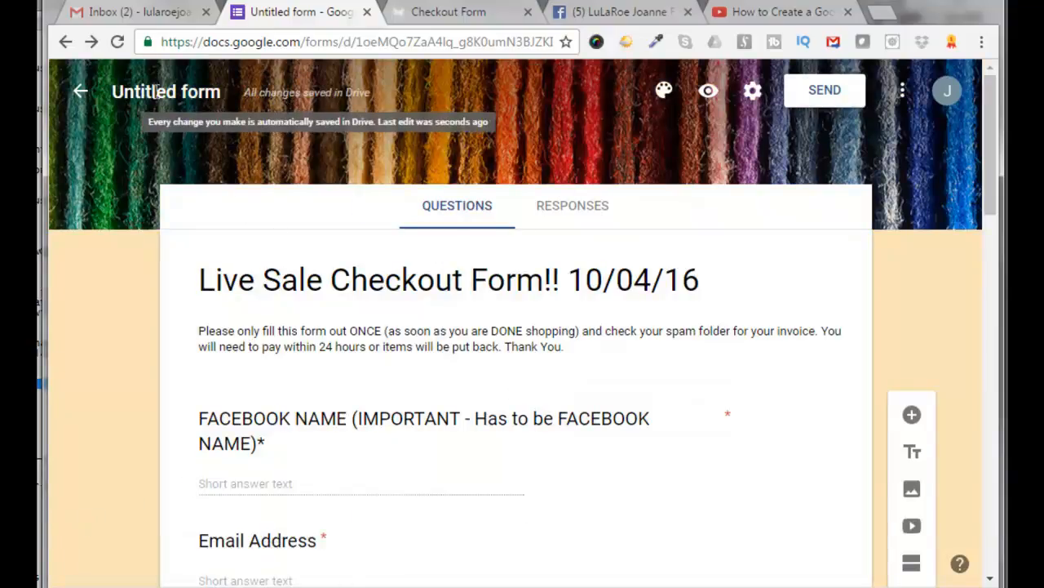
Rename the form file to Live Sale Checkout Form 10/04/16
click(216, 92)
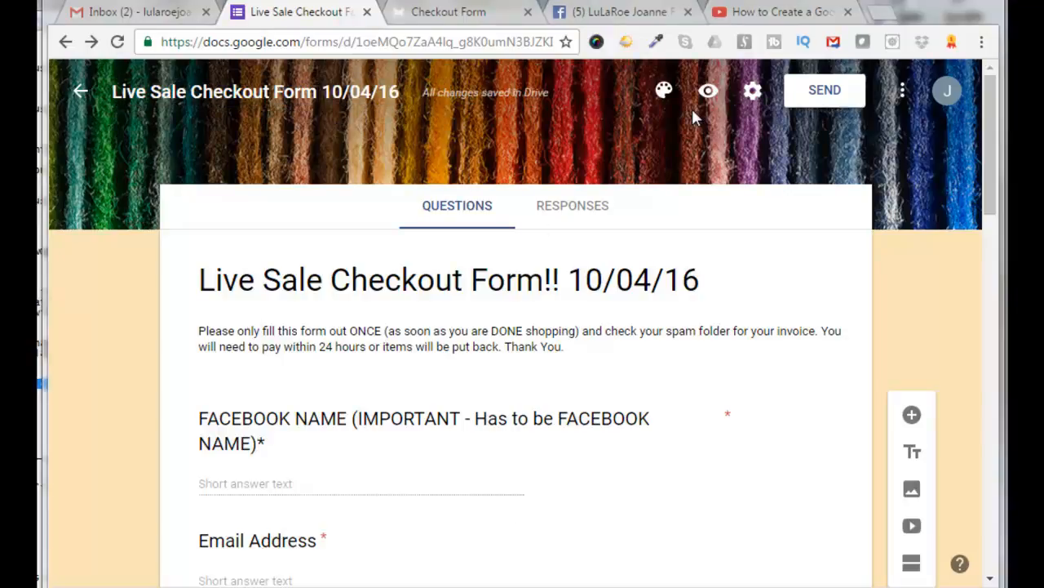
Upload a LuLaRoe Facebook cover photo from the computer as the form's header image, cropping it before selecting
click(664, 91)
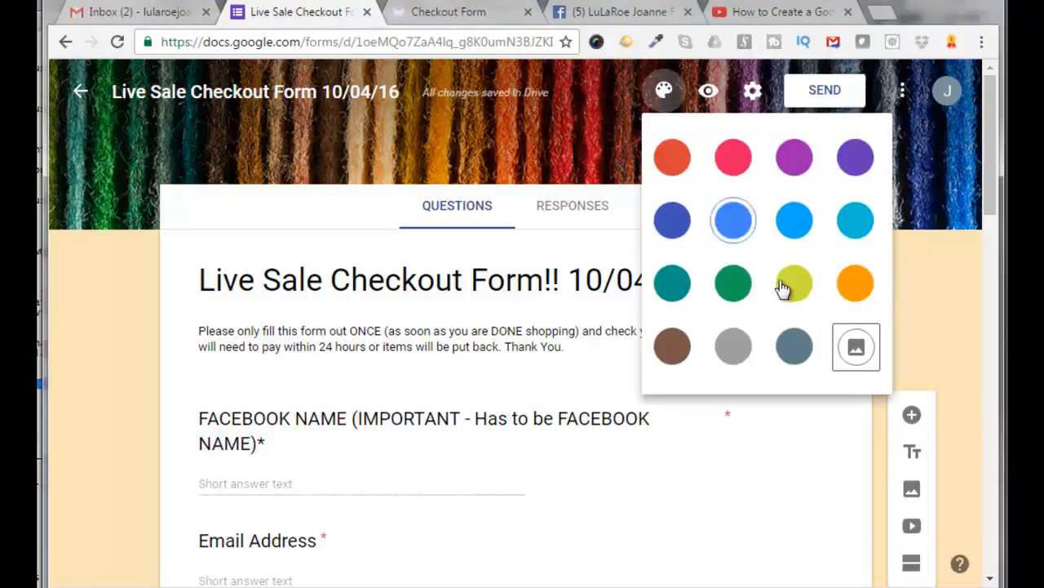
click(867, 347)
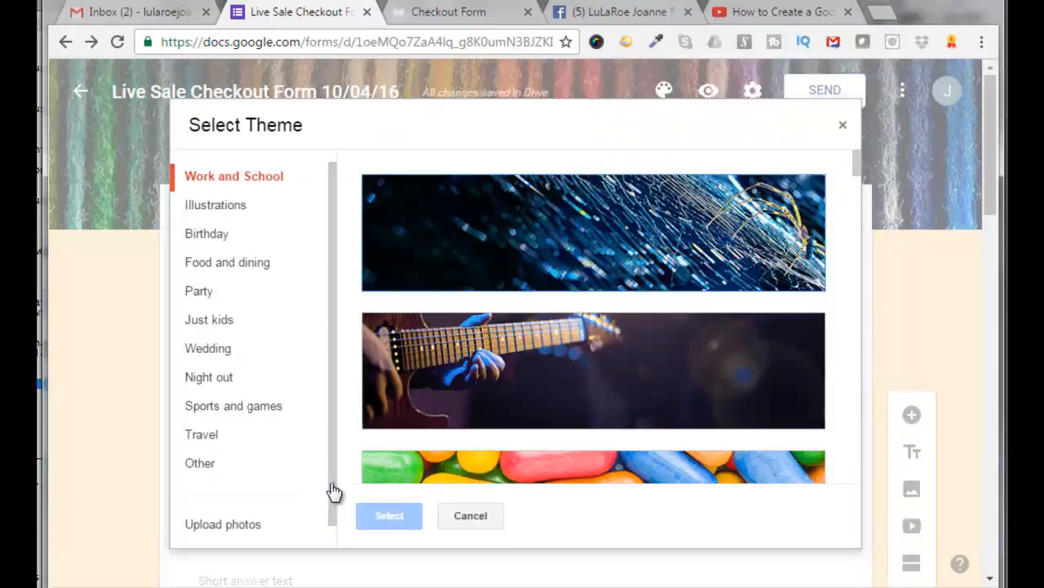
click(244, 532)
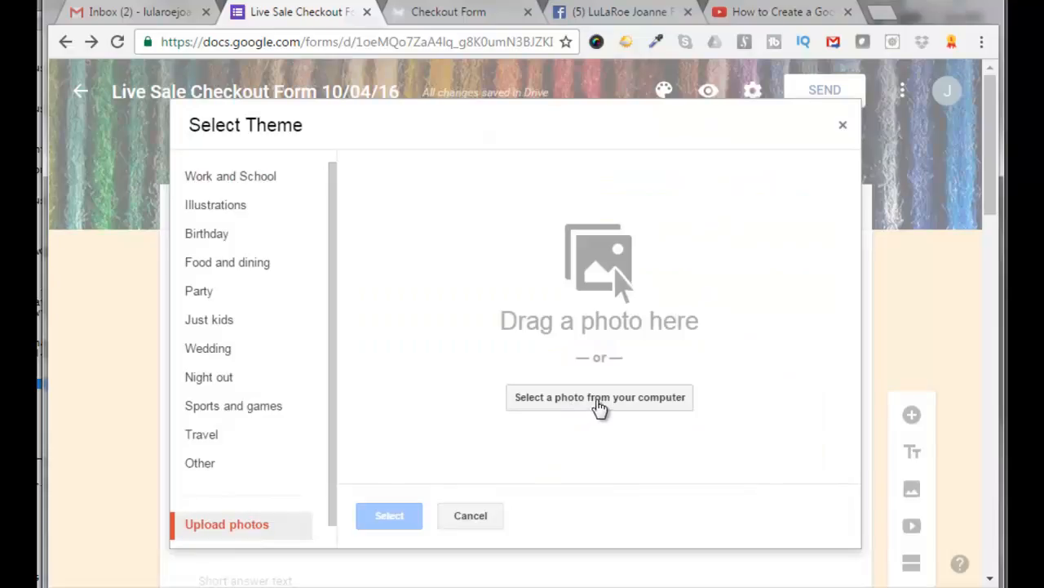
click(601, 399)
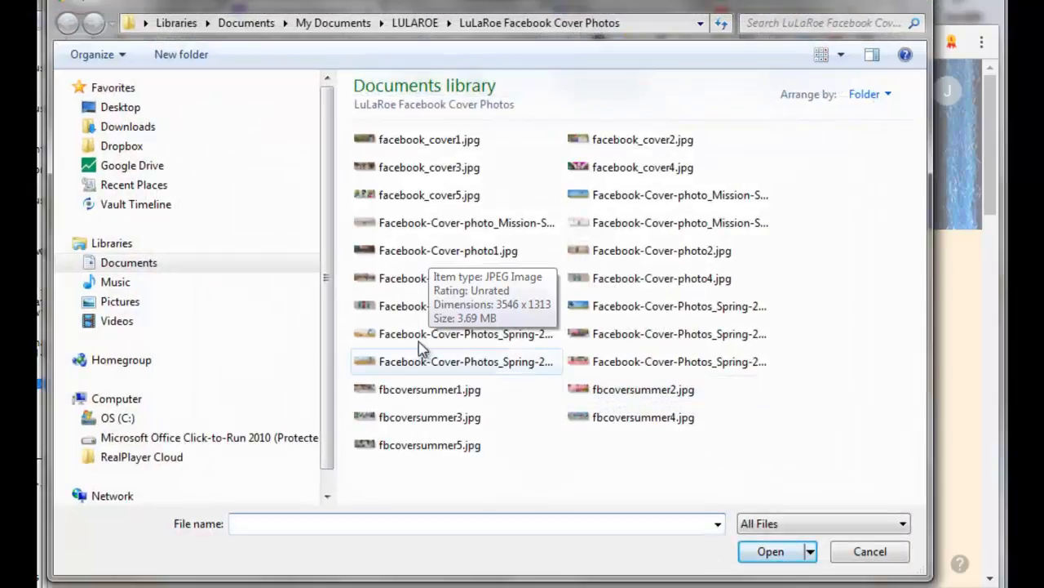
double_click(420, 420)
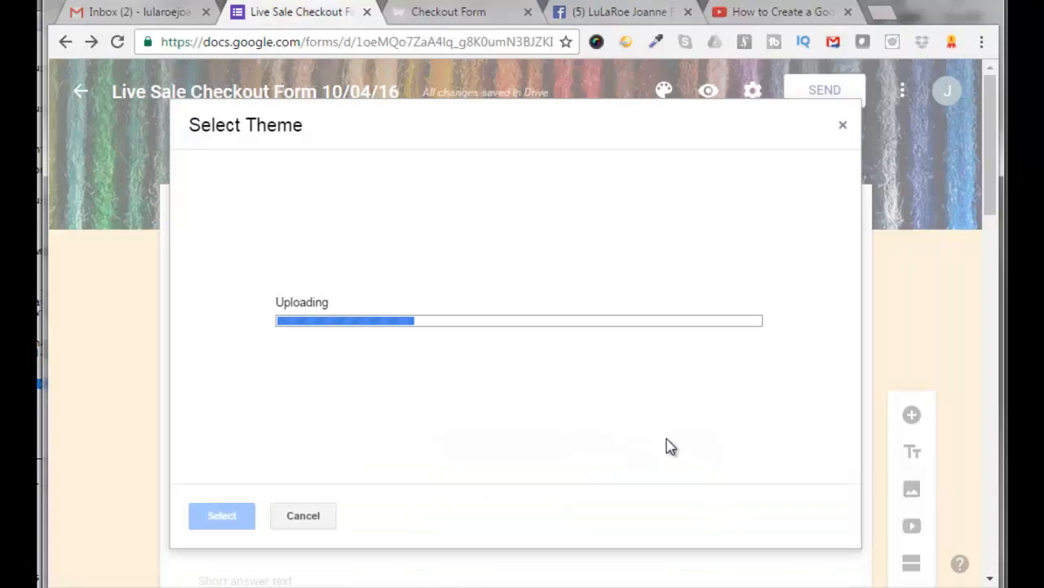
drag(604, 333, 586, 317)
drag(655, 367, 781, 427)
drag(689, 351, 692, 371)
click(236, 528)
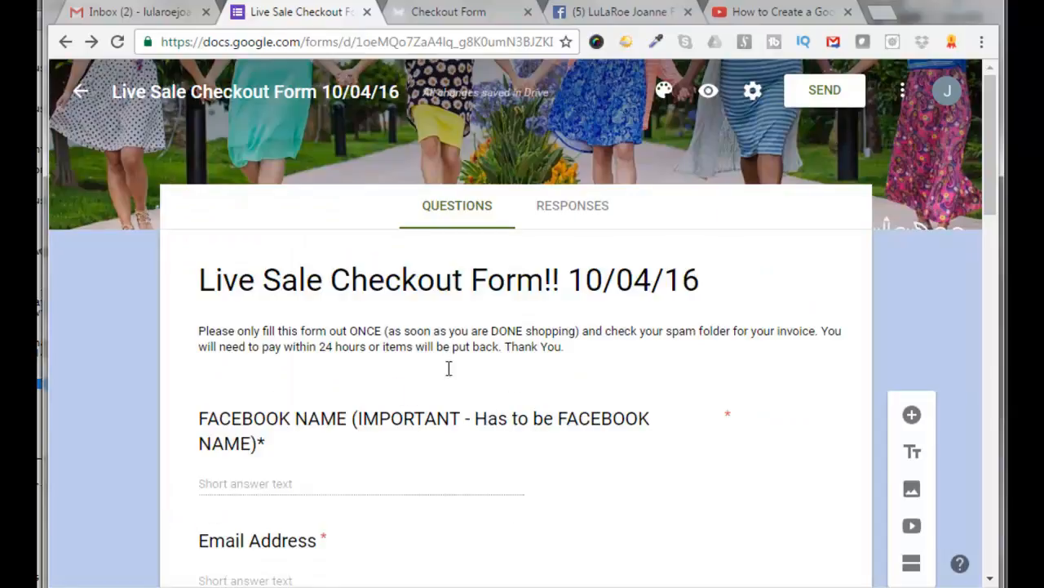
Preview the live form and scroll through its questions down to the exchange policy section
click(709, 96)
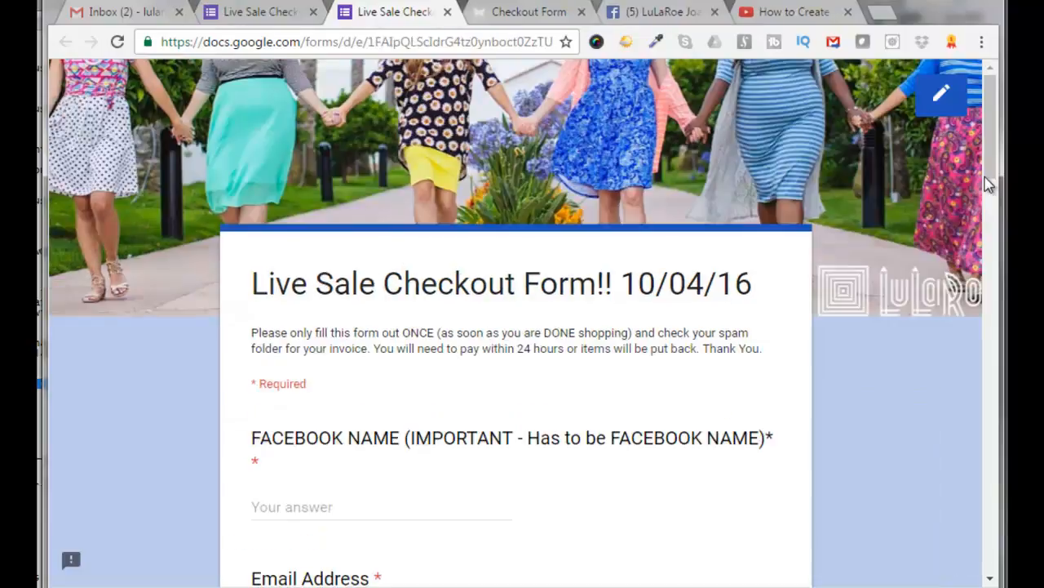
scroll(995, 185, down, 1)
scroll(995, 184, down, 20)
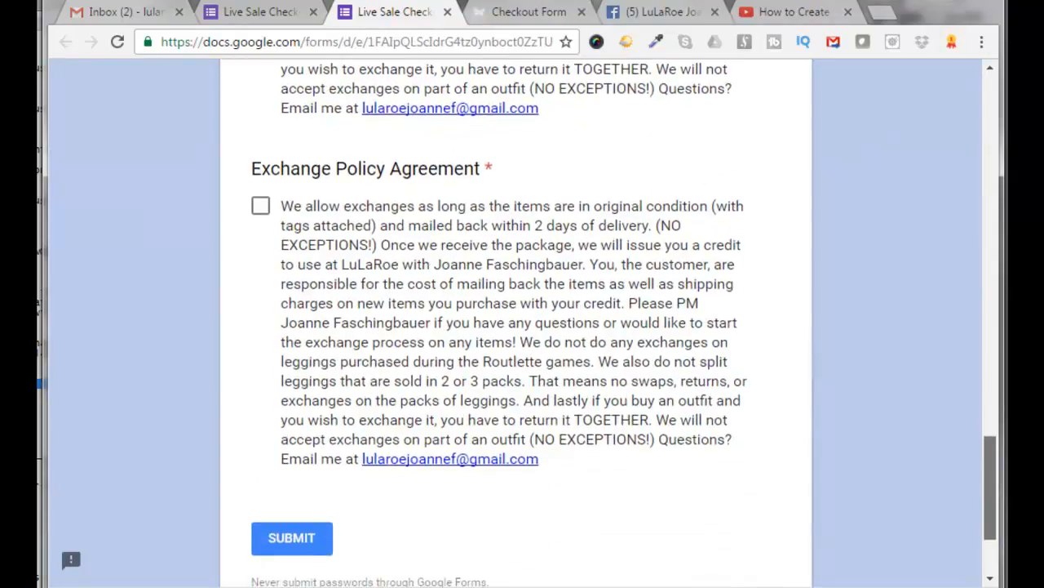
scroll(996, 396, up, 3)
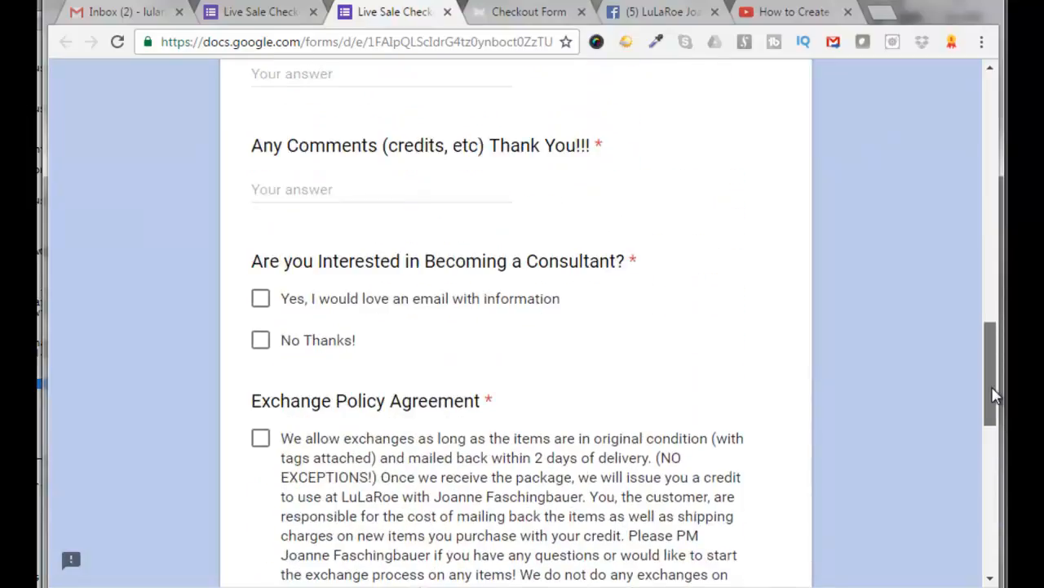
scroll(996, 396, down, 4)
scroll(514, 326, down, 4)
scroll(514, 326, up, 8)
scroll(515, 327, down, 4)
drag(814, 527, 0, 461)
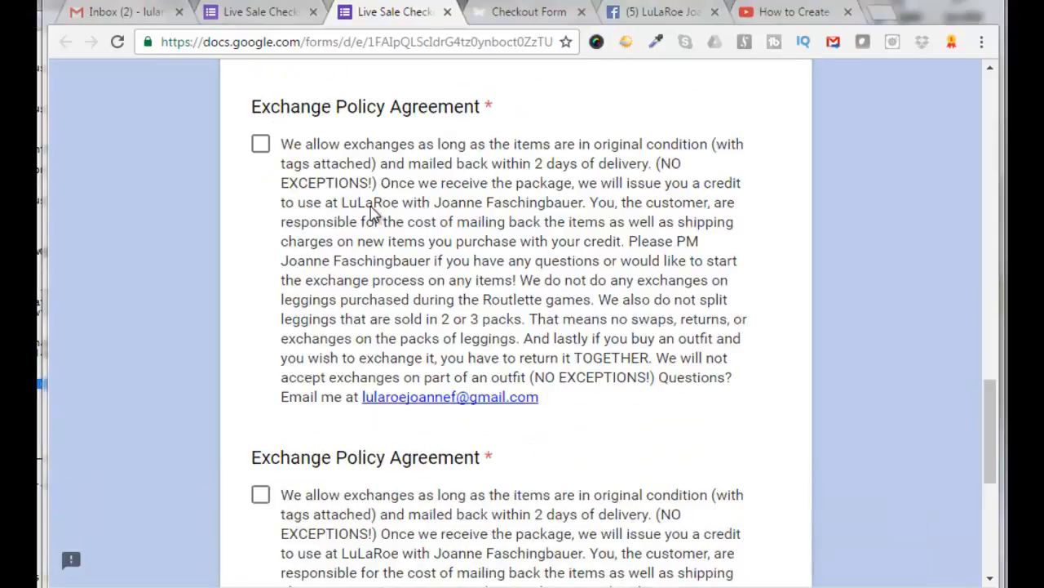
drag(989, 408, 956, 108)
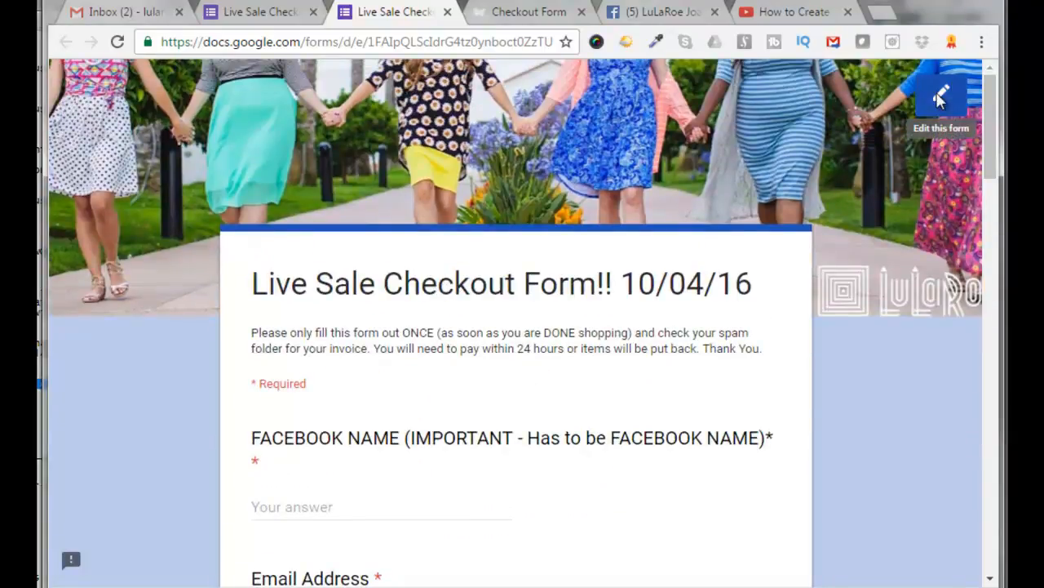
Return to editing and delete the duplicate exchange policy question
click(940, 98)
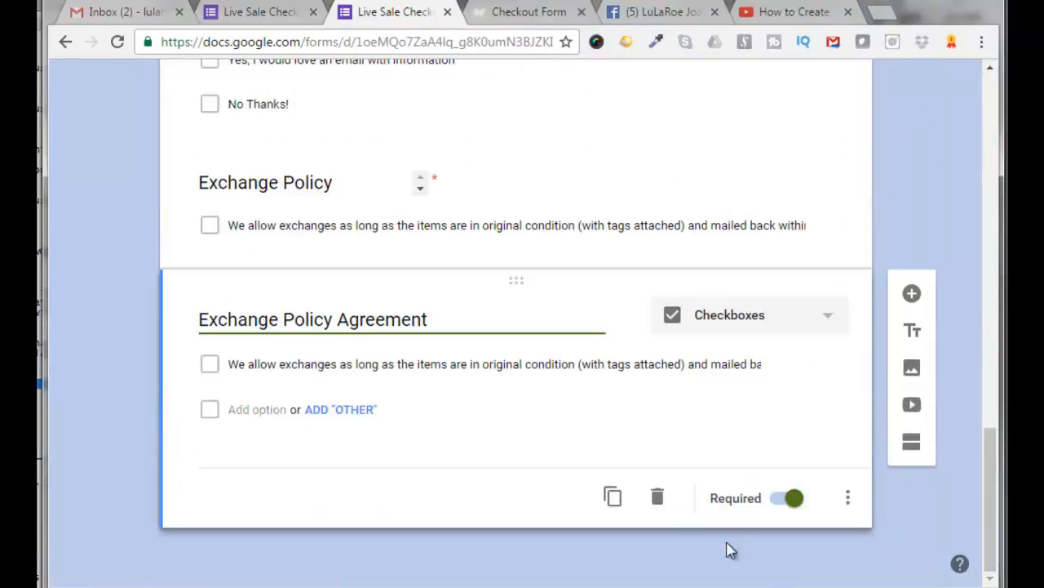
click(658, 499)
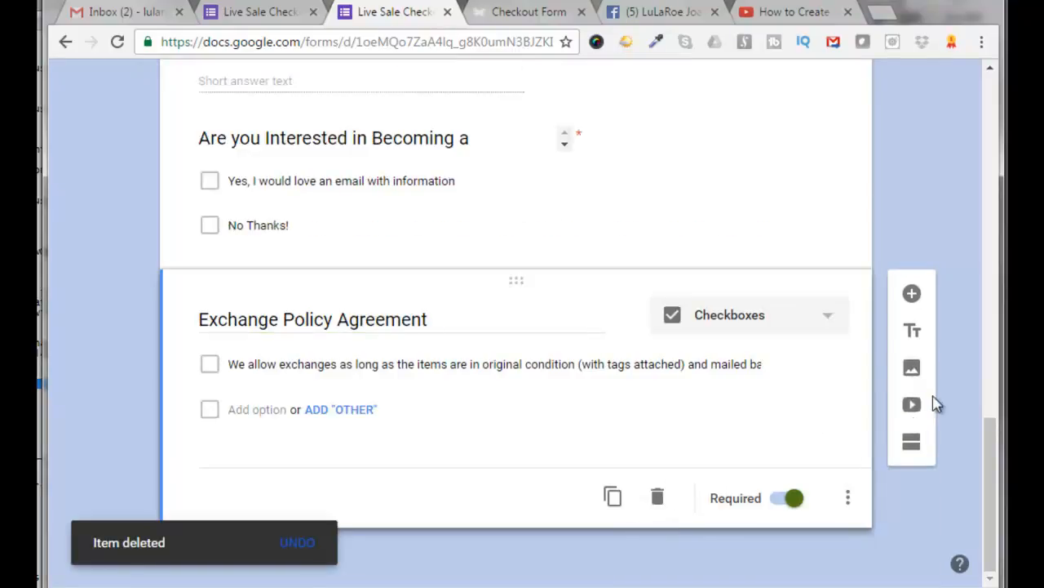
drag(990, 497, 955, 123)
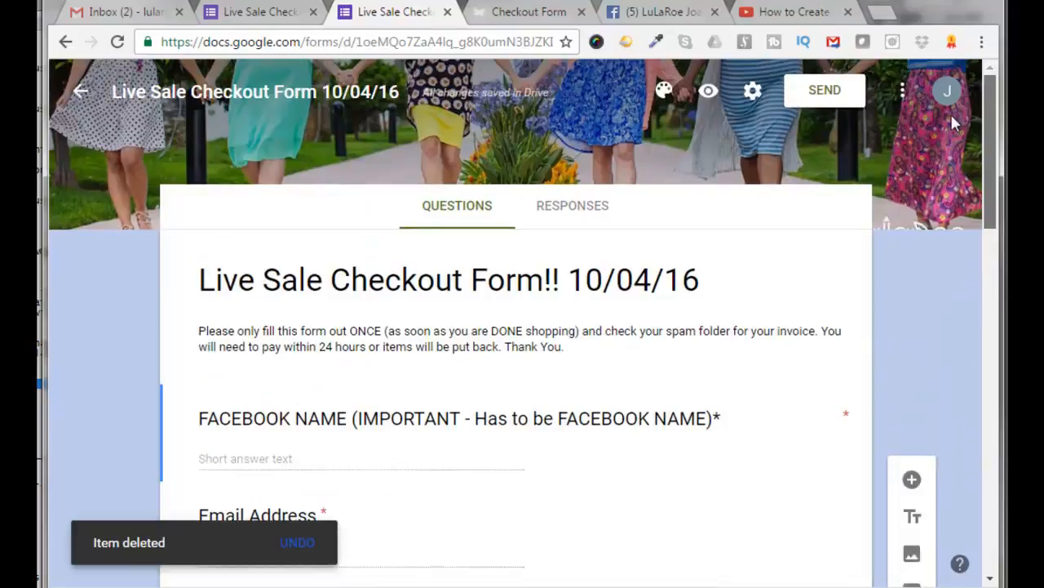
Preview the form again and go back to the editor
click(709, 97)
drag(996, 140, 910, 107)
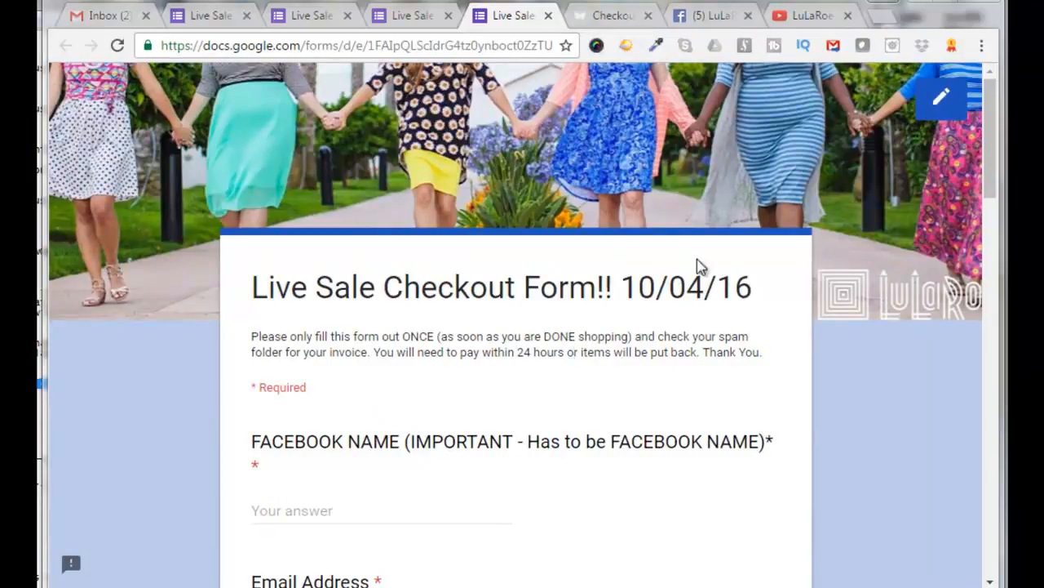
click(941, 105)
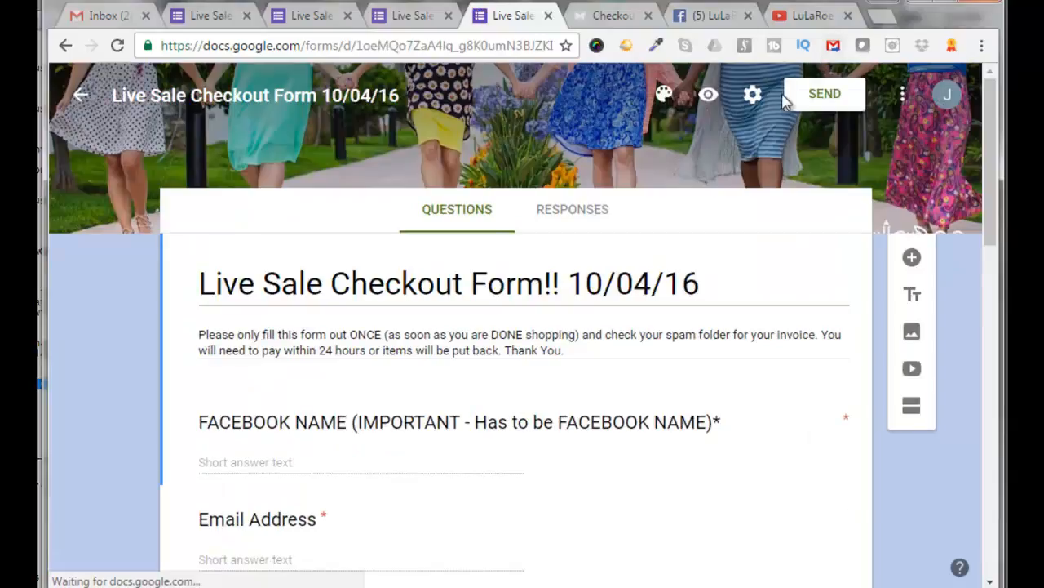
Send the form by email to the recipients with the form included in the message
click(824, 96)
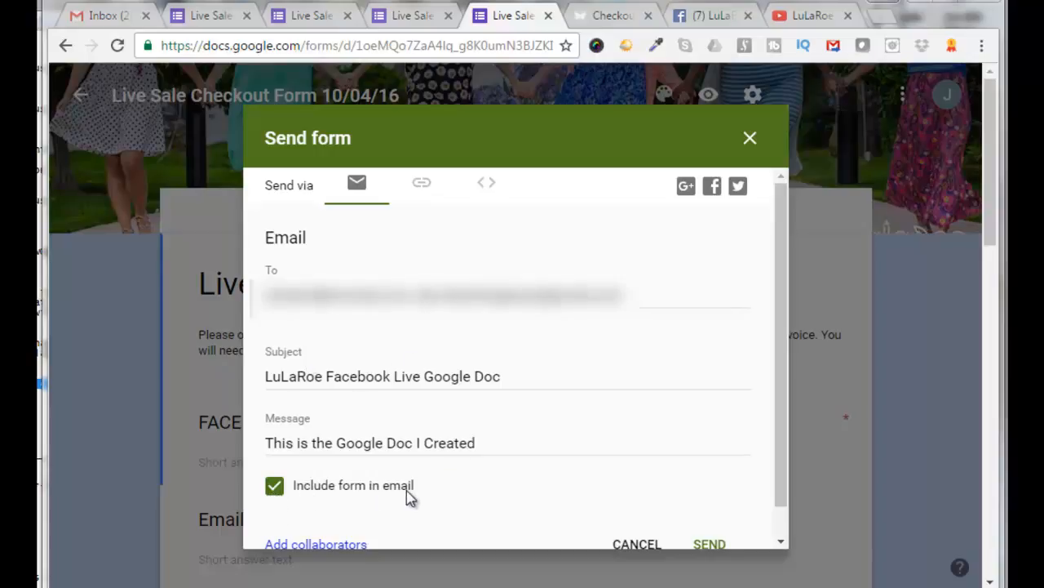
click(709, 546)
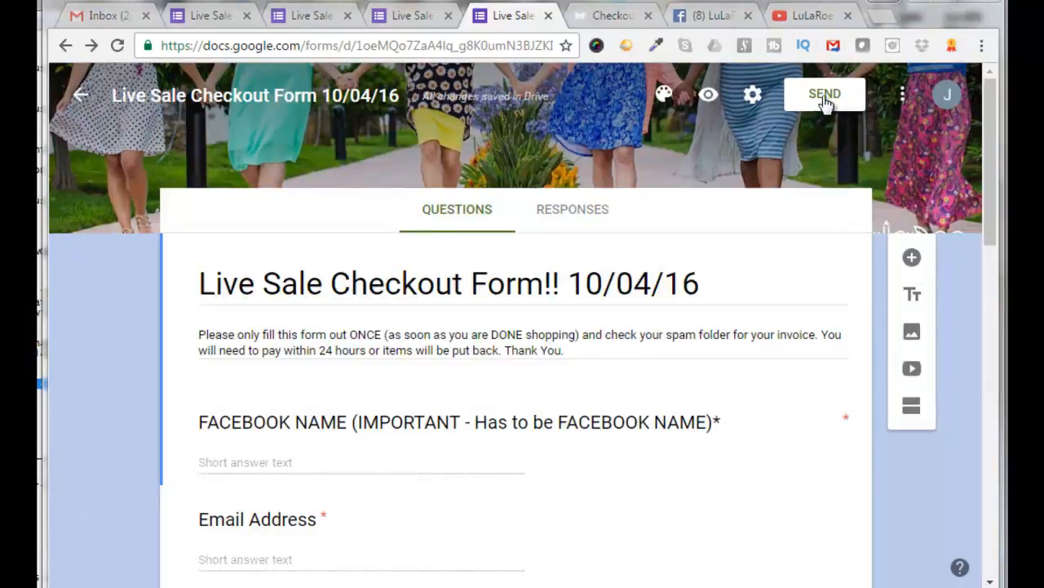
Get the form's share link as a shortened URL and open the embed option
click(825, 96)
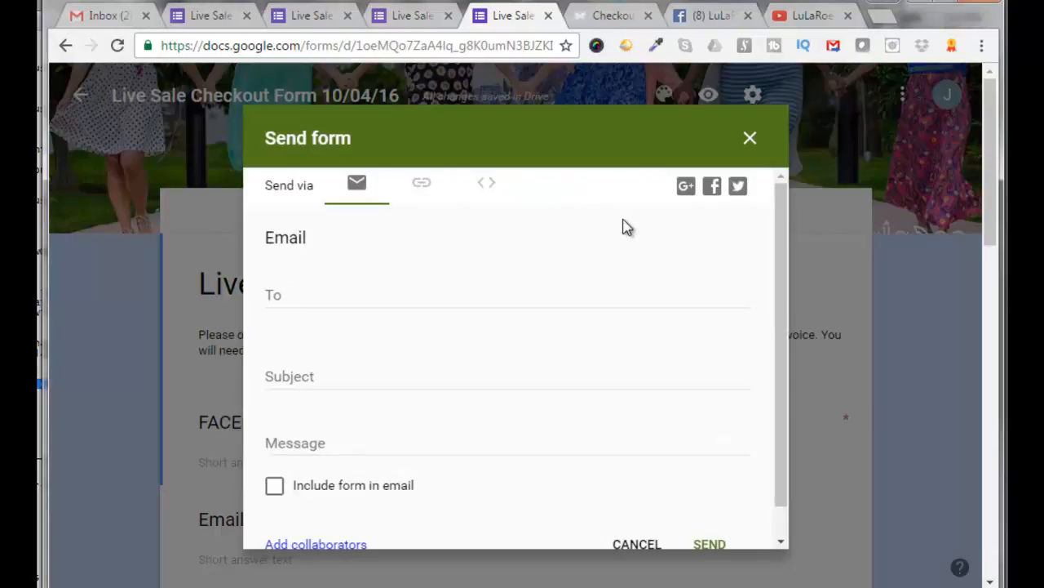
click(422, 191)
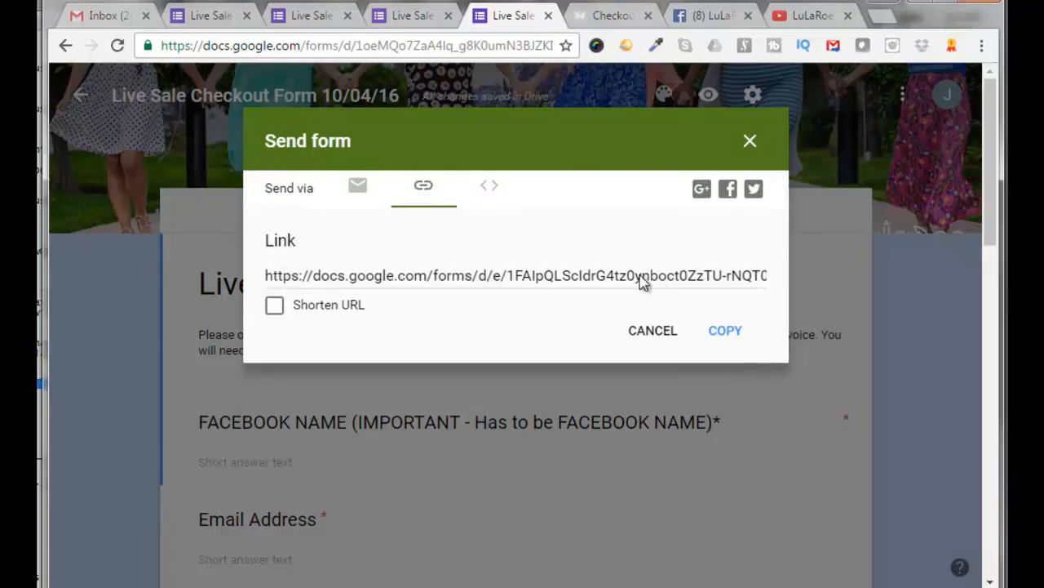
click(275, 309)
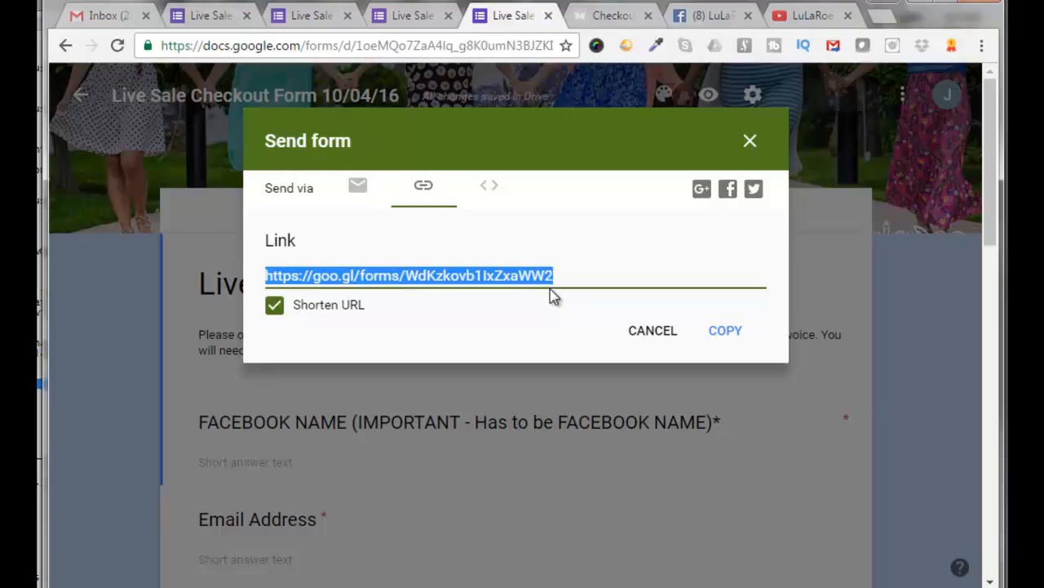
click(491, 191)
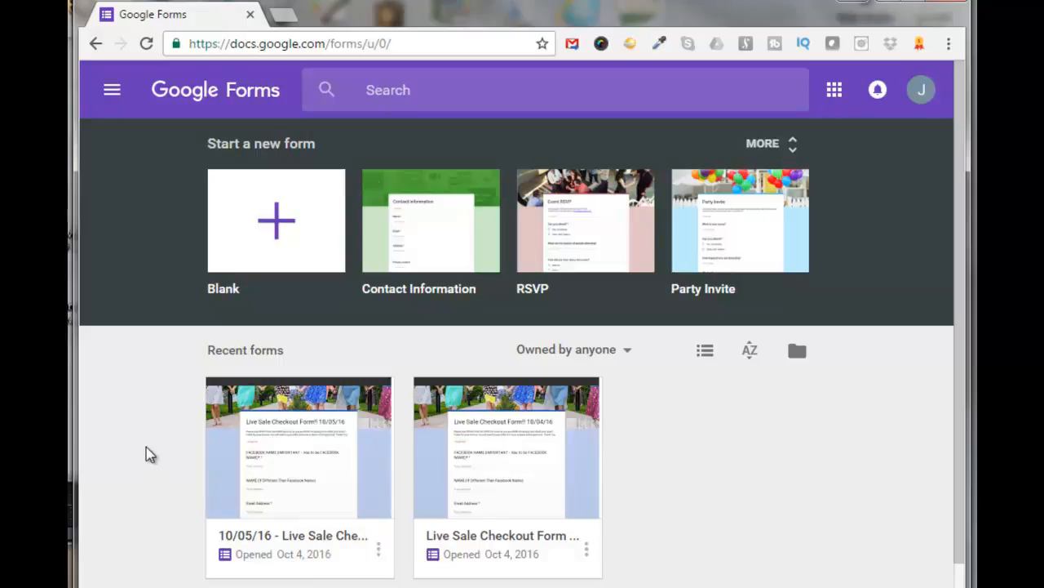
Make a copy of the 10/05/16 form named 10/07/16 - Live Sale Checkout Form
click(299, 479)
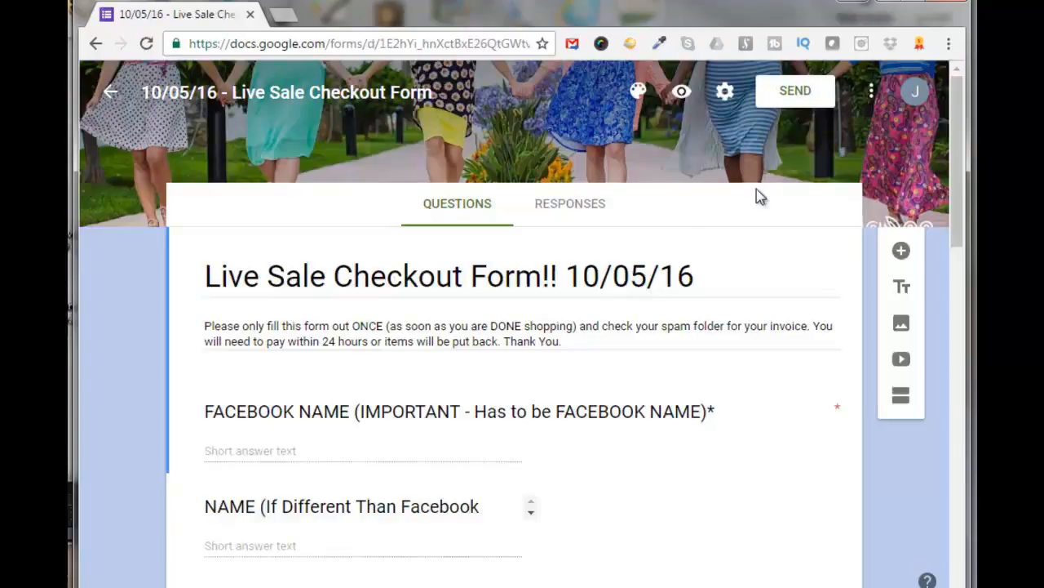
click(871, 100)
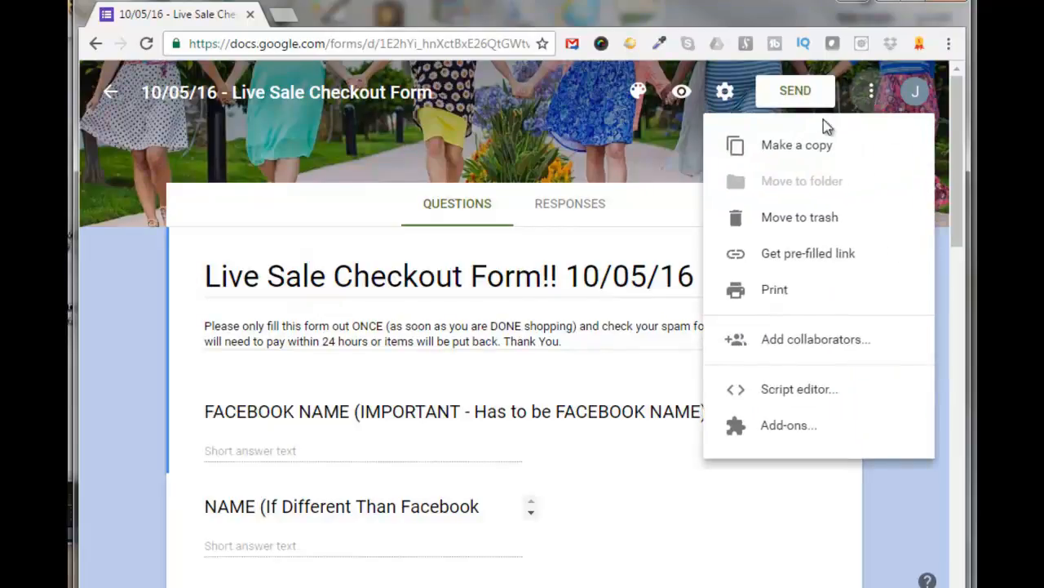
click(781, 152)
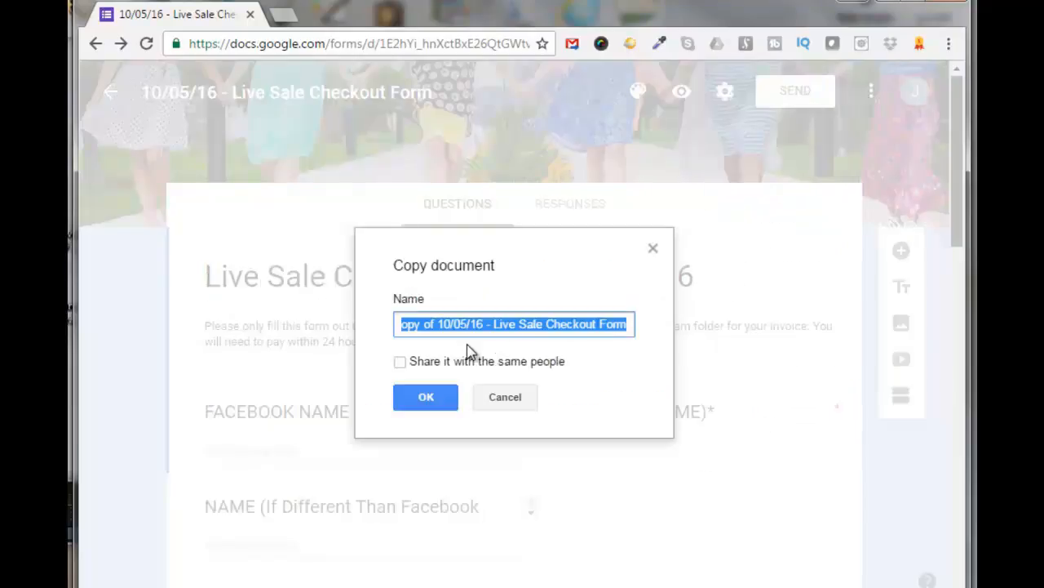
click(440, 326)
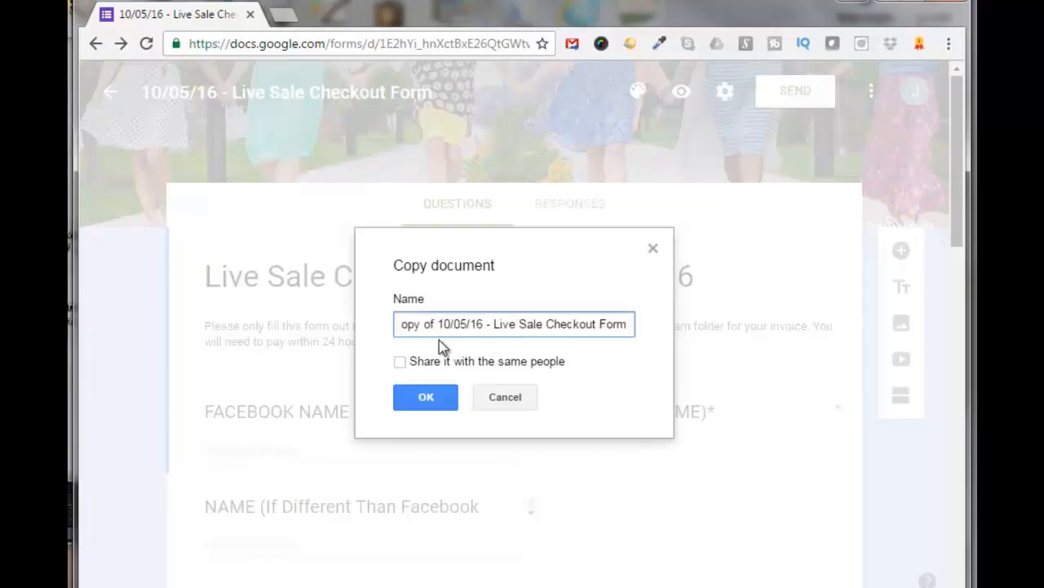
key(BackSpace)
key(BackSpace)
key(BackSpace)
key(BackSpace)
key(BackSpace)
key(BackSpace)
key(BackSpace)
key(BackSpace)
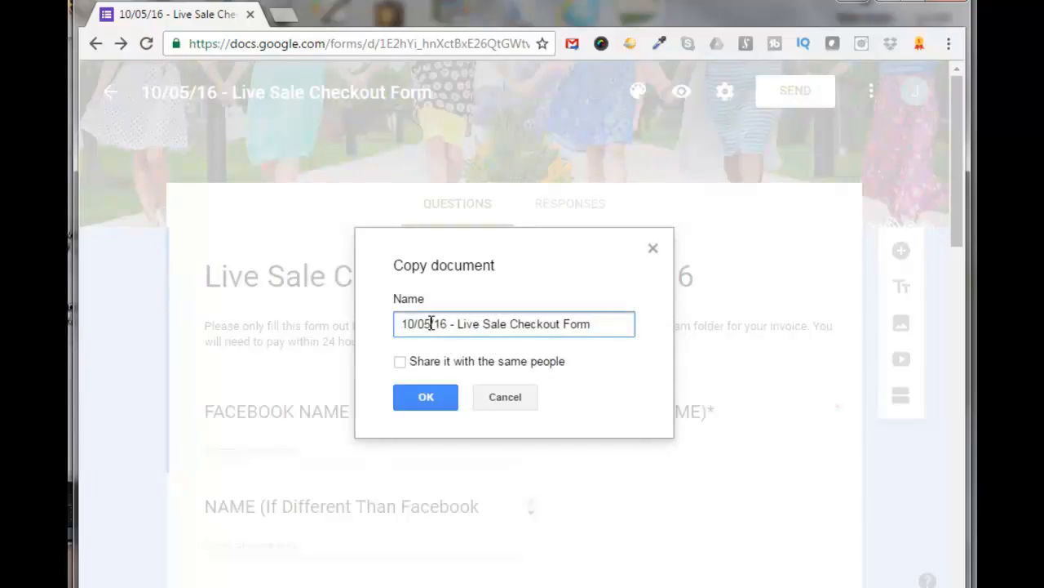
click(433, 324)
key(BackSpace)
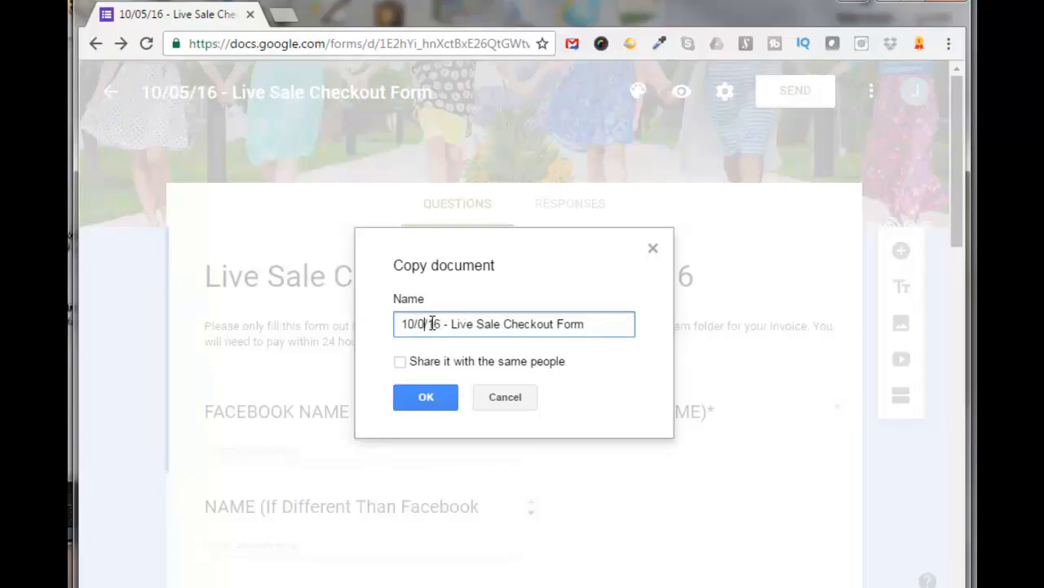
text(7)
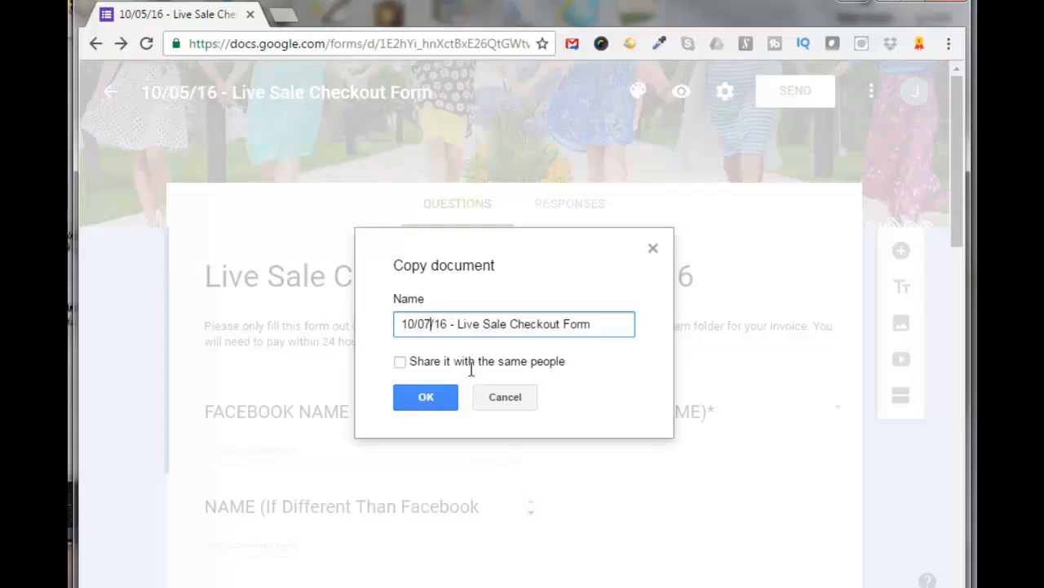
click(428, 398)
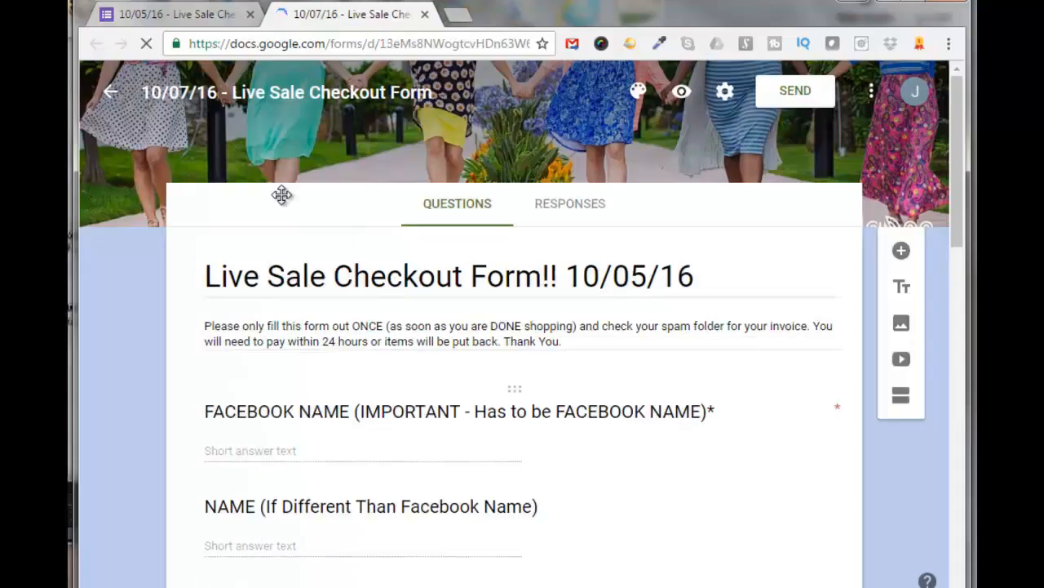
Open the 10/07/16 copy and change the form title's date to Live Sale Checkout Form!! 10/07/16
click(109, 98)
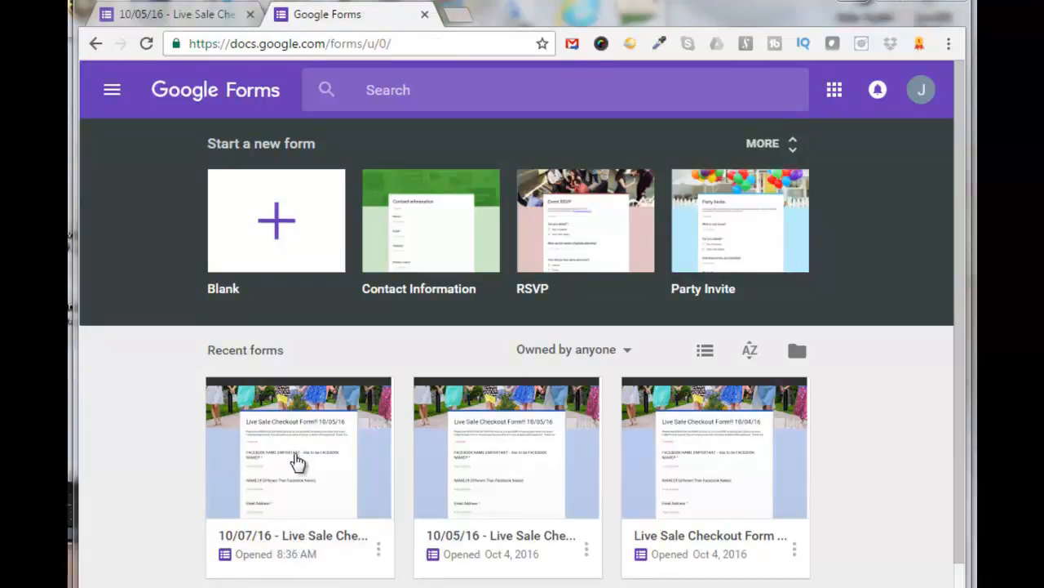
click(296, 461)
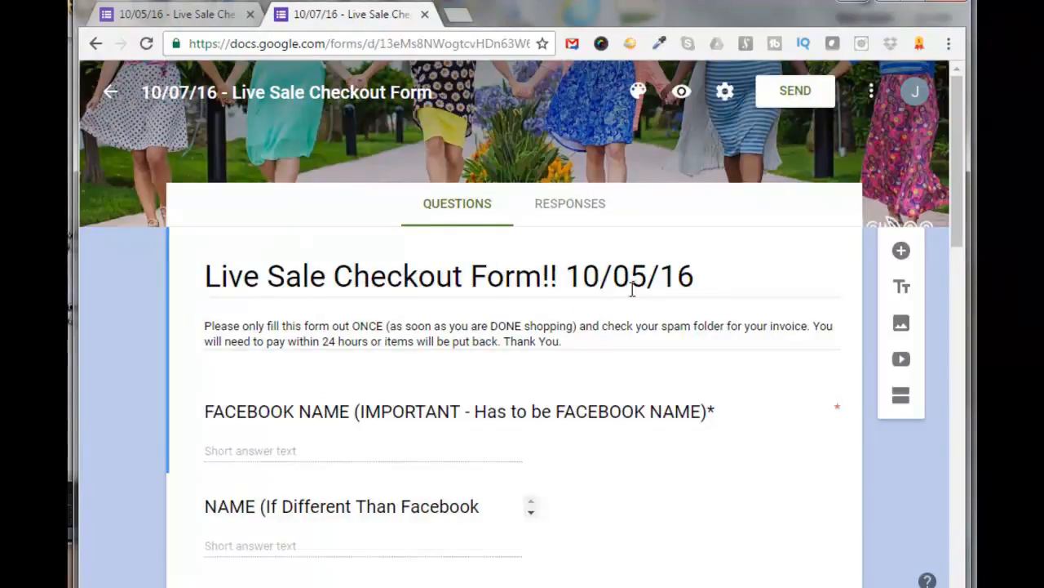
click(645, 278)
click(645, 279)
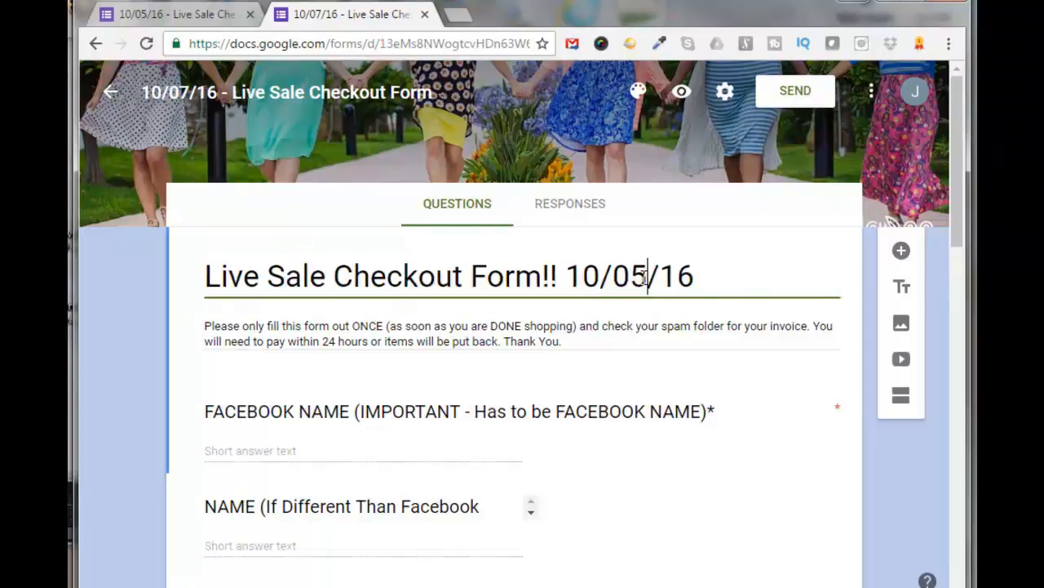
key(BackSpace)
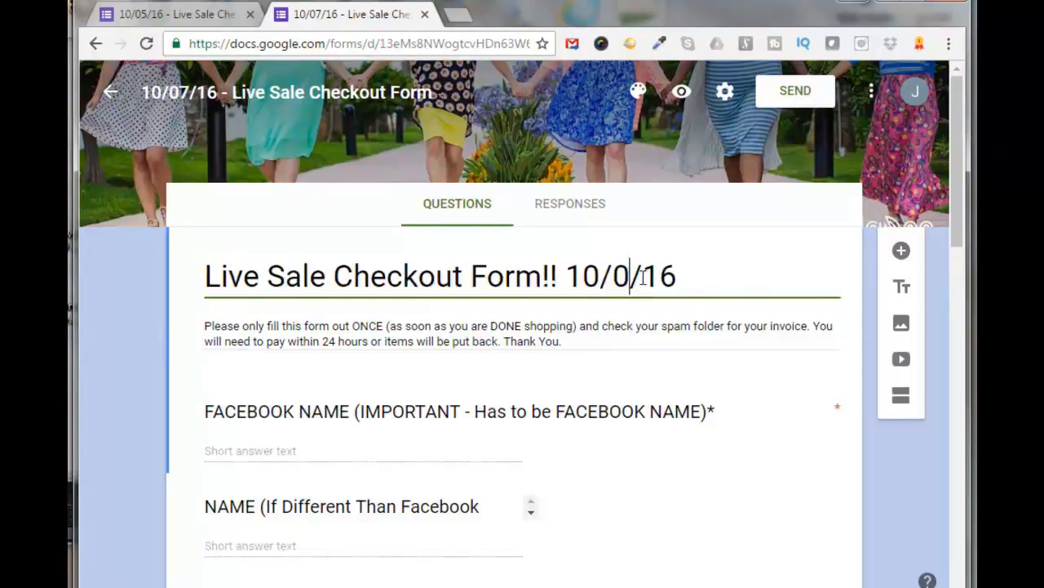
text(7)
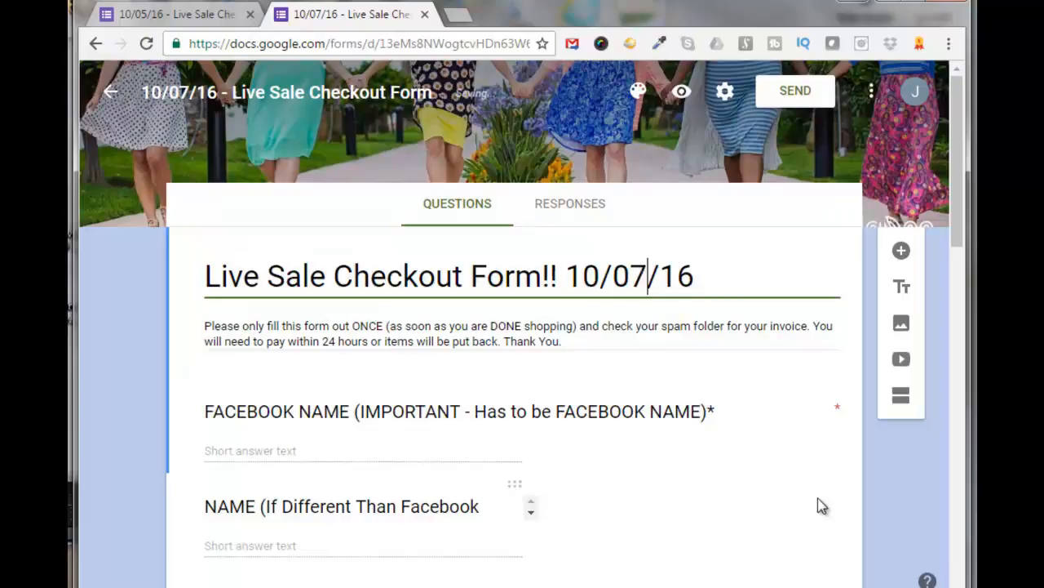
click(890, 499)
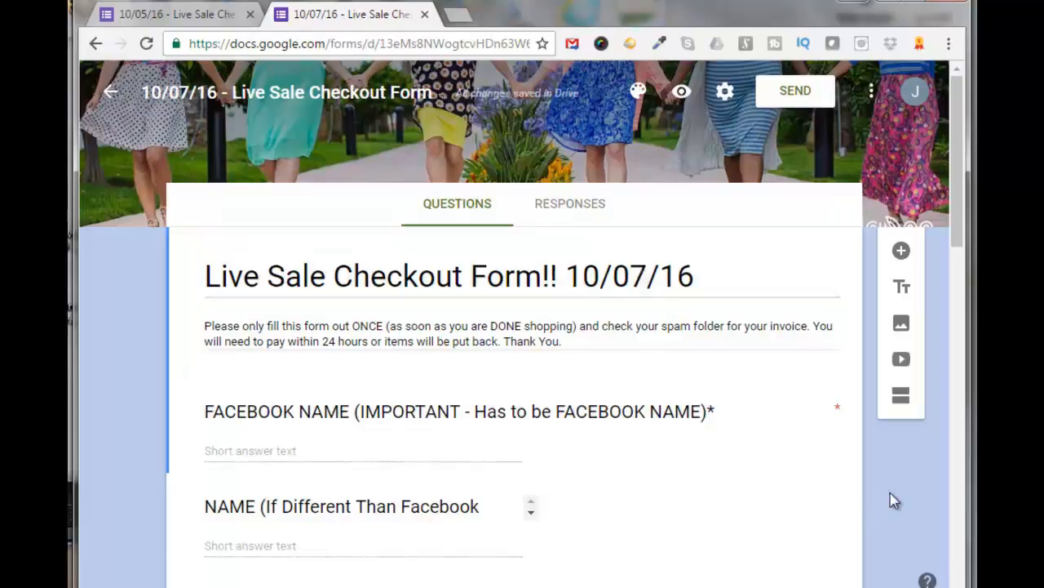